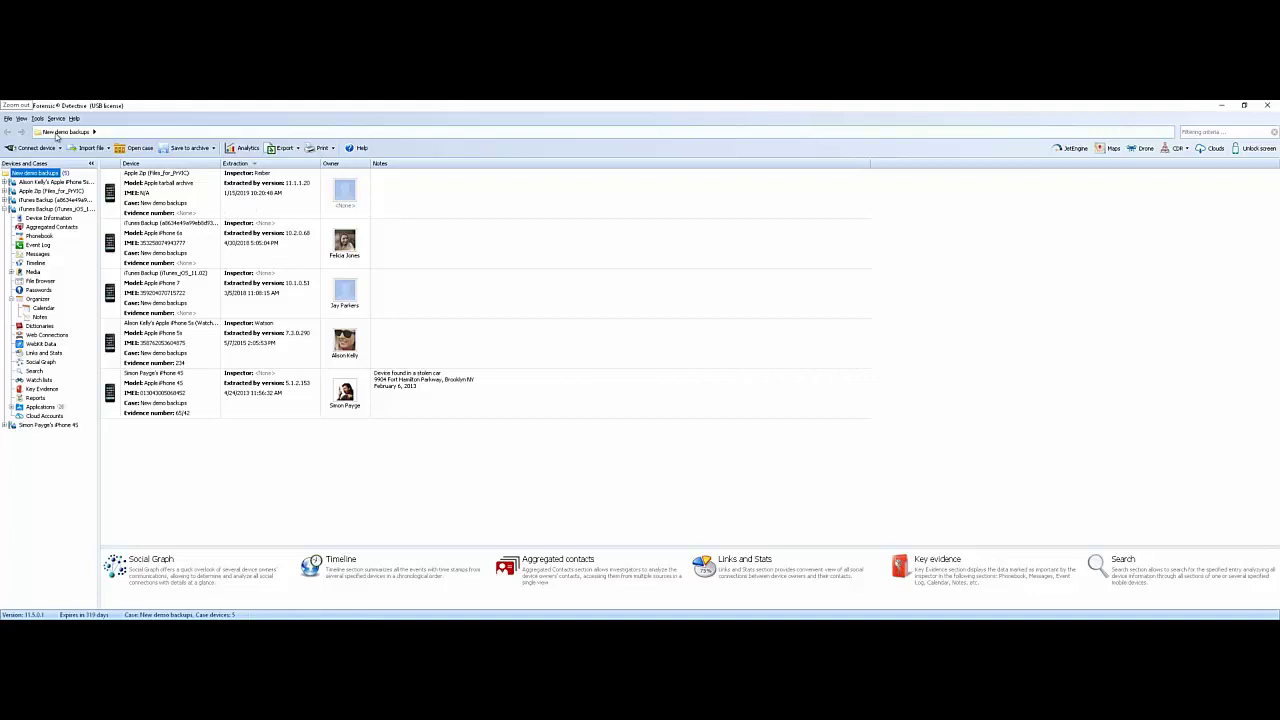
Step: Search the Start menu for 'Jet' to find JetEngine, then select the iPhone 5s device summary
click(37, 118)
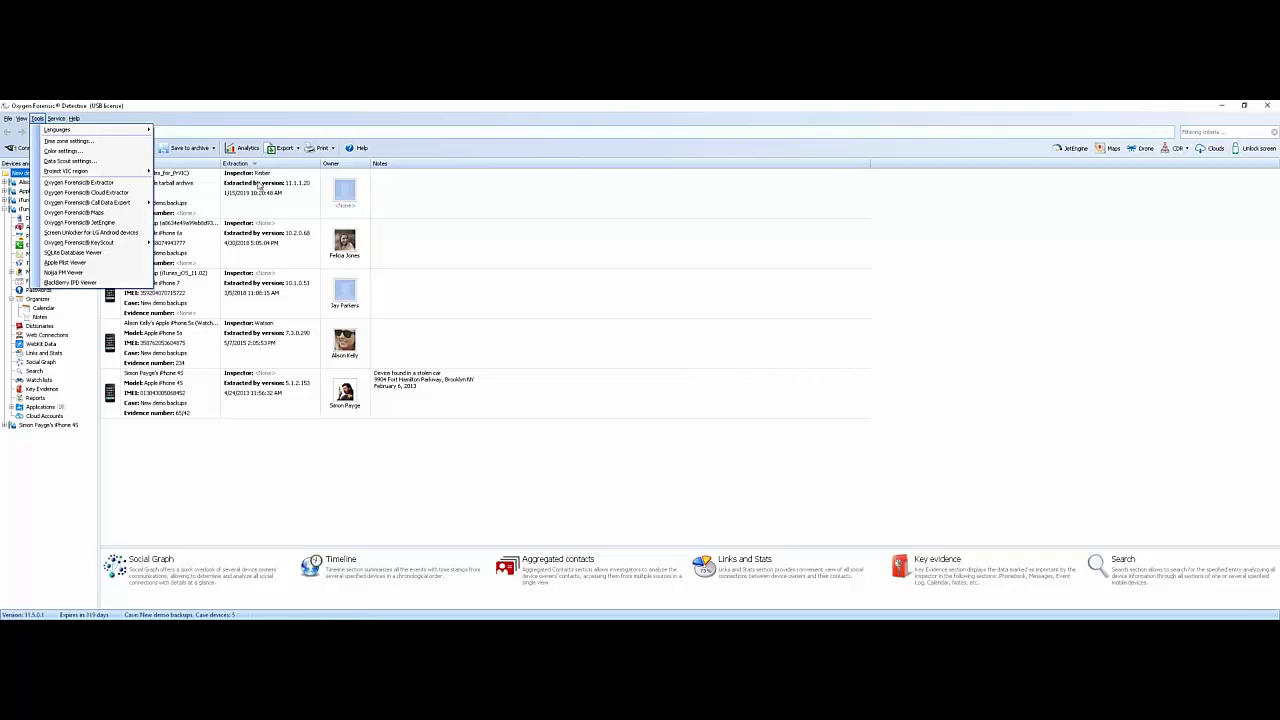
key(Escape)
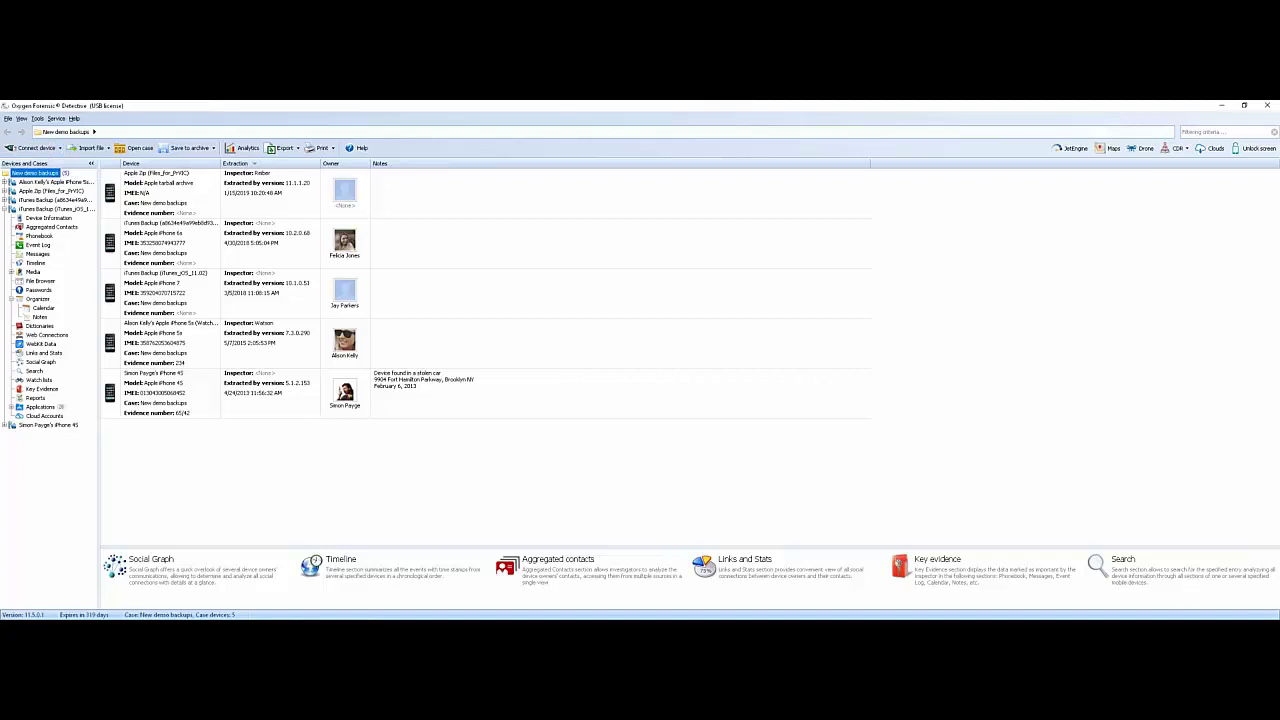
key(super)
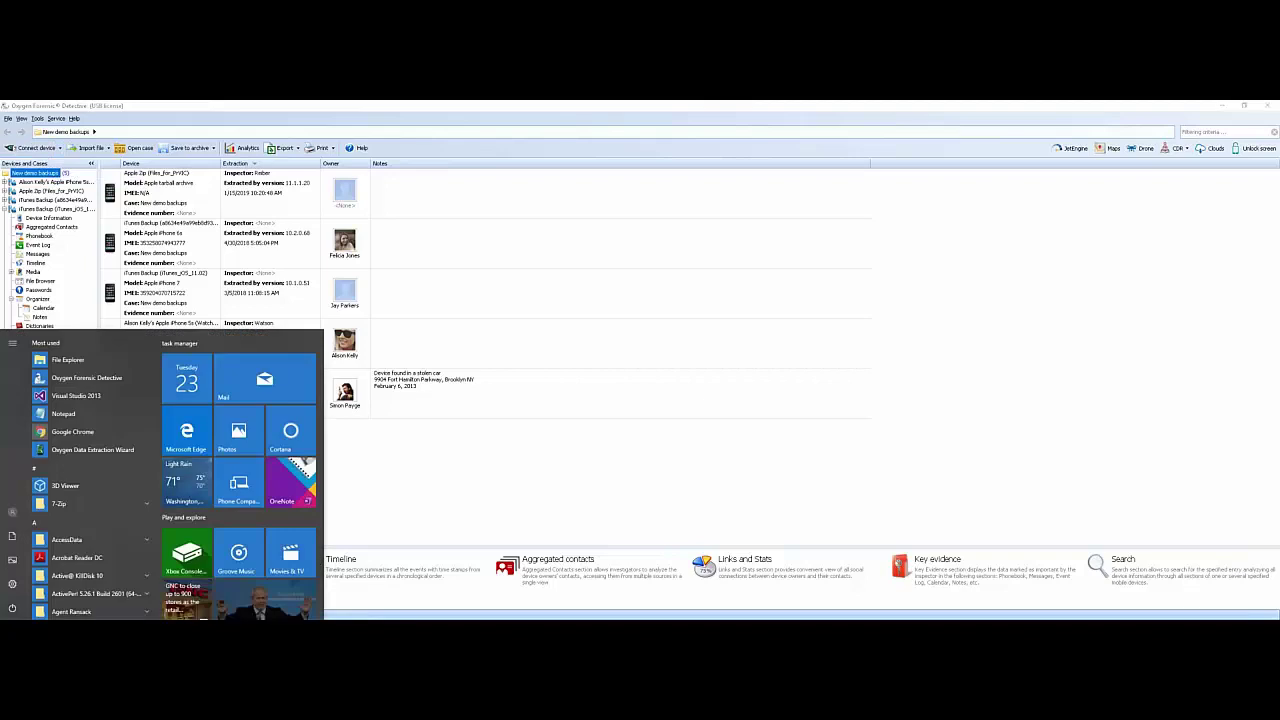
key(super+s)
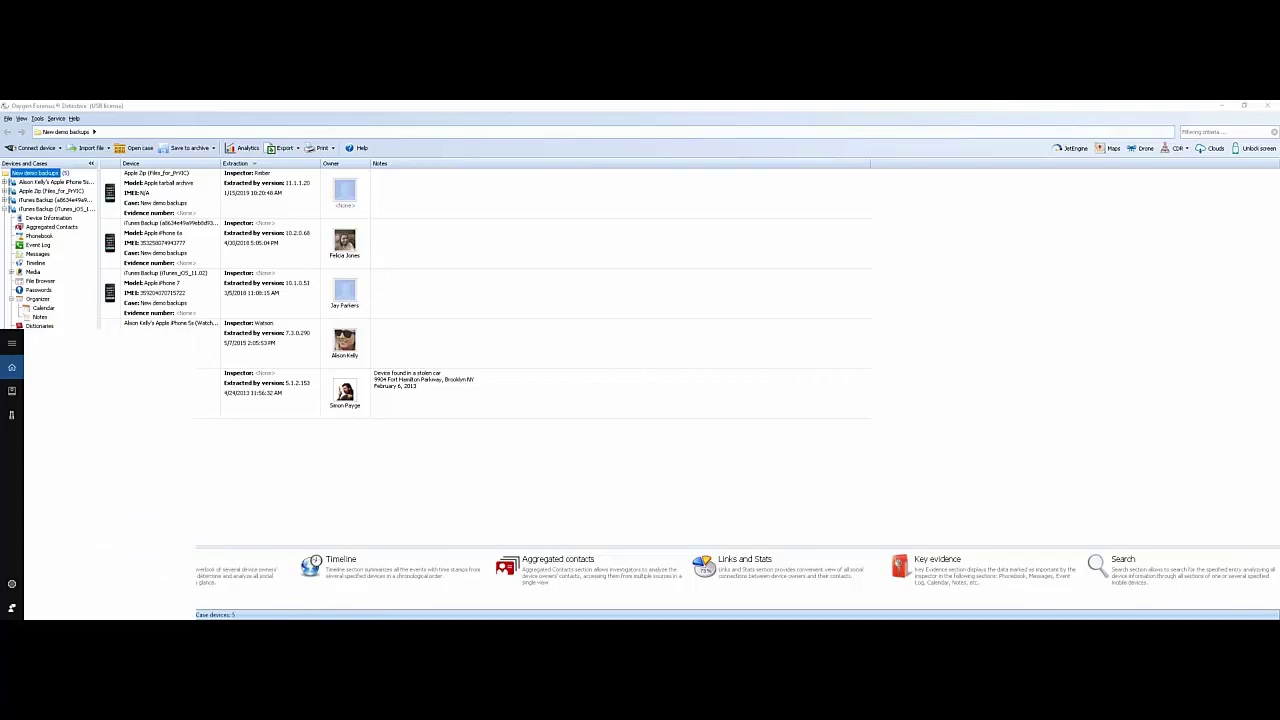
text(Jet)
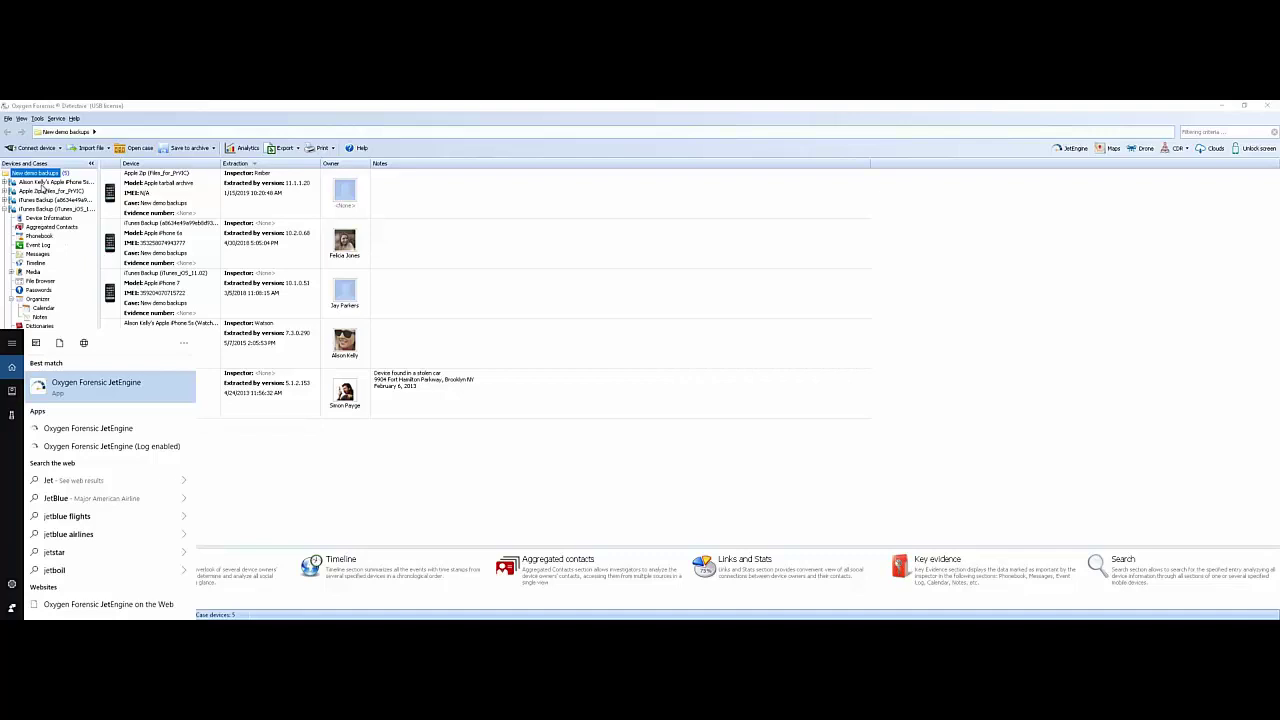
click(42, 184)
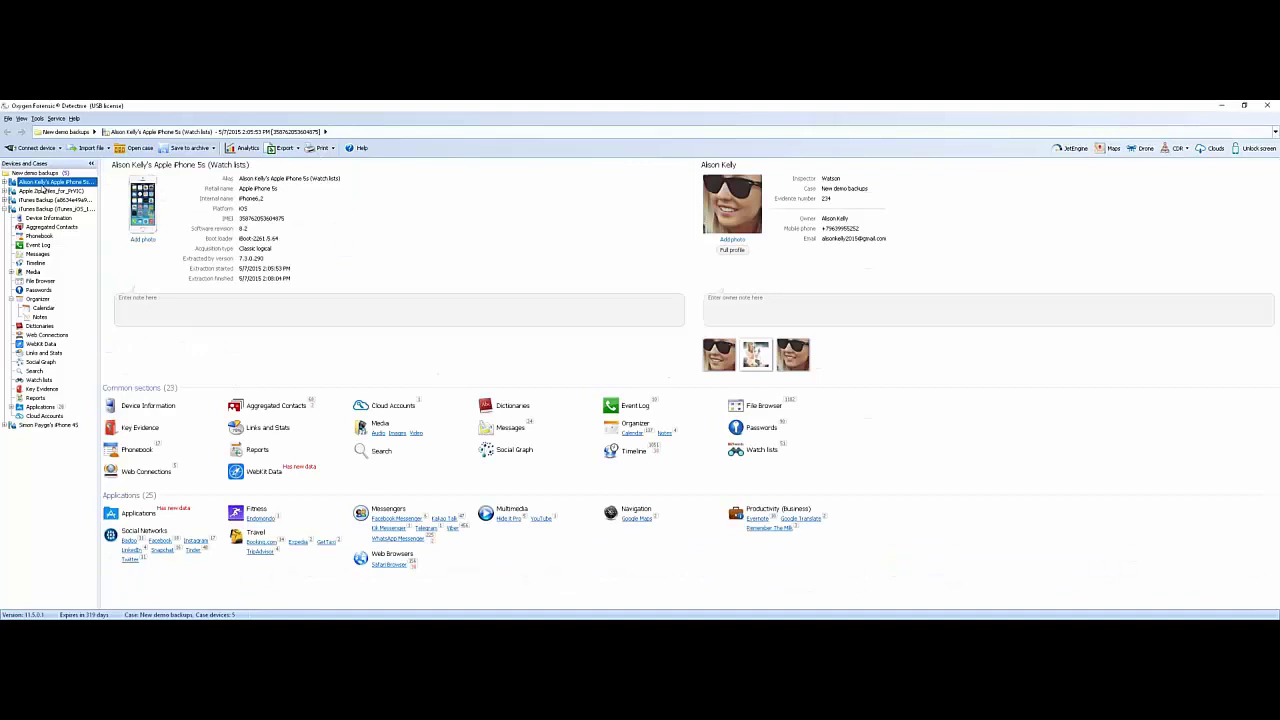
Step: Bring up the iPhone 5s device's actions menu while JetEngine launches to its Home page
right_click(44, 186)
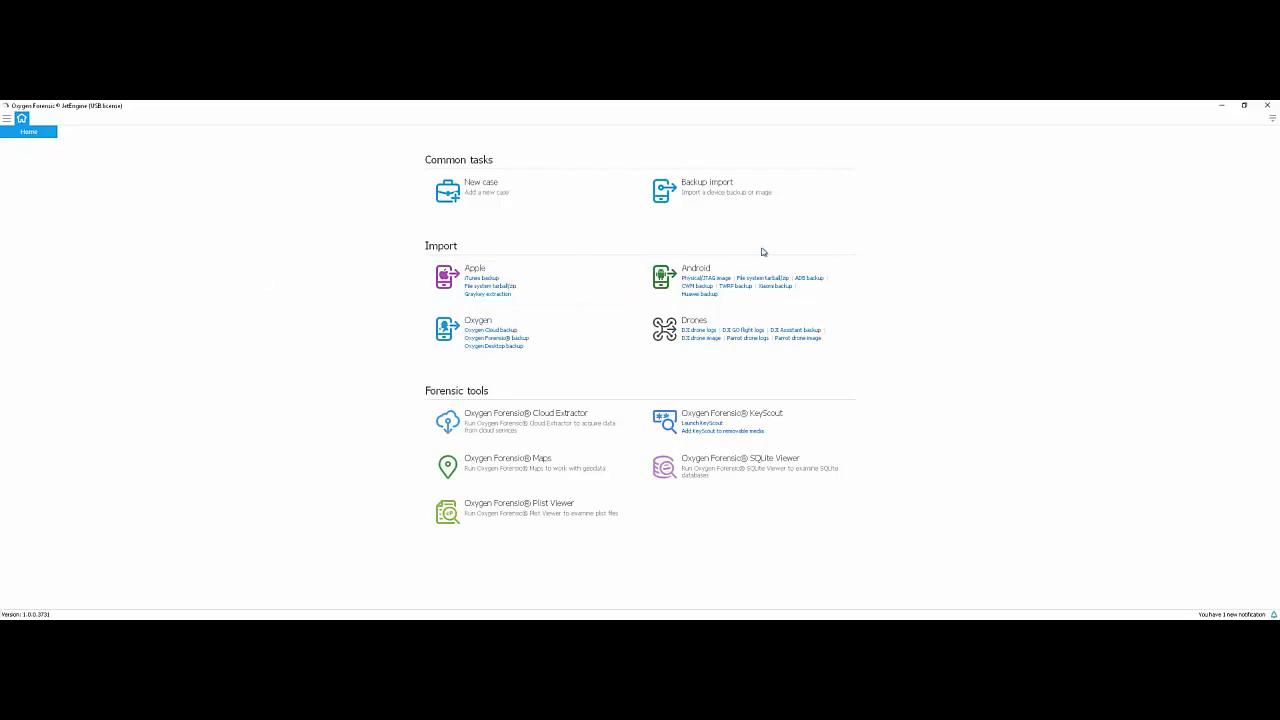
Step: Show JetEngine's General options: storage D:\CloudExpert, temporary files E:\TempOxygen, language English
click(1272, 119)
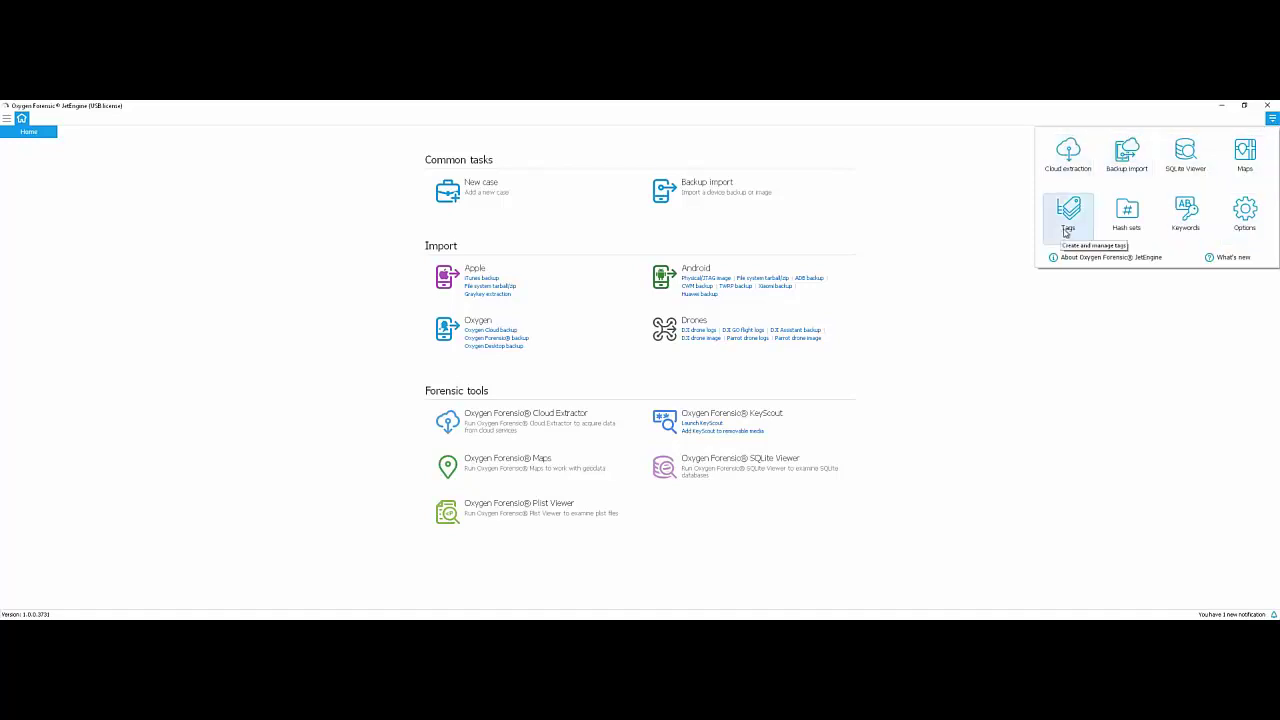
click(1246, 212)
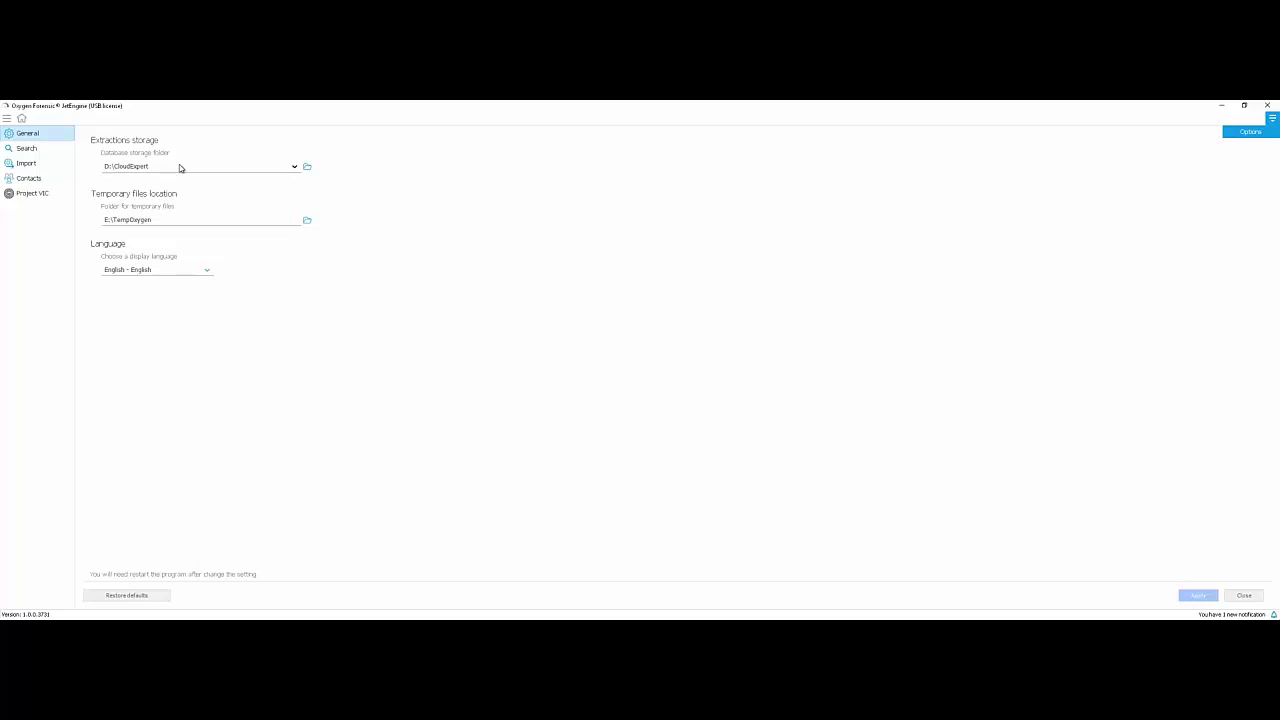
Step: Review the phone number Search settings, then the Import hashing, nesting and drone settings
click(27, 150)
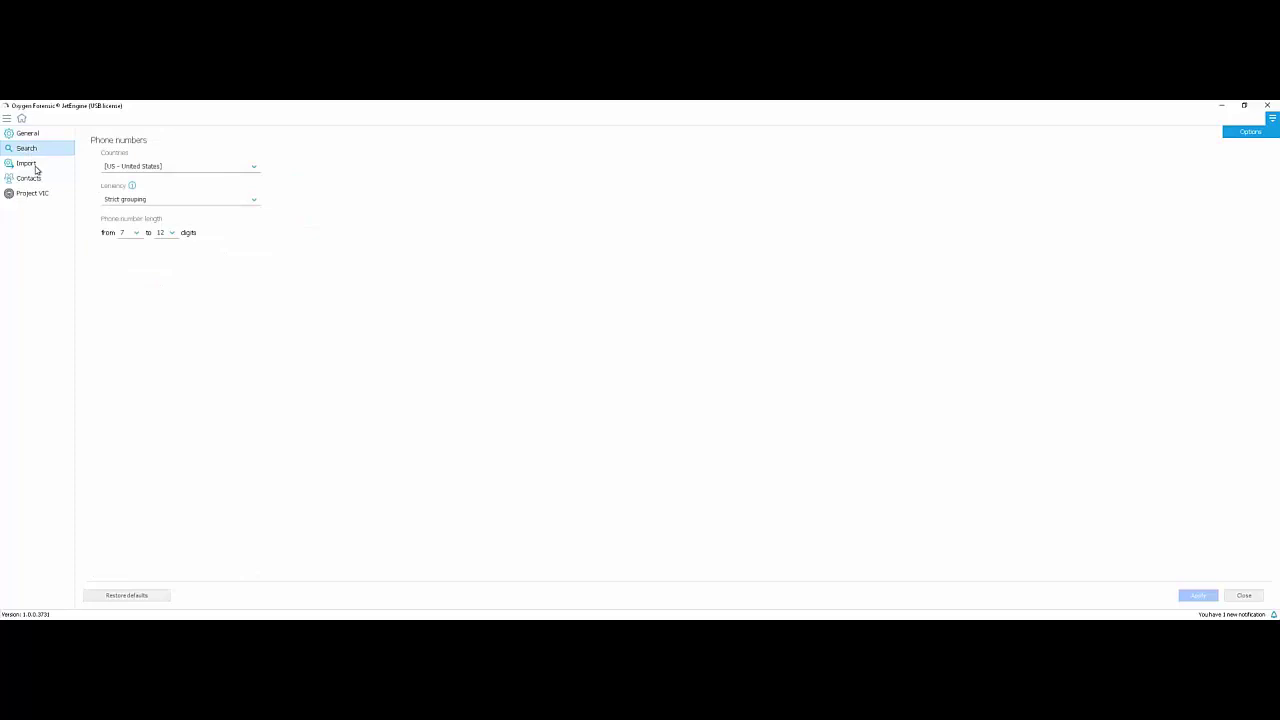
click(27, 164)
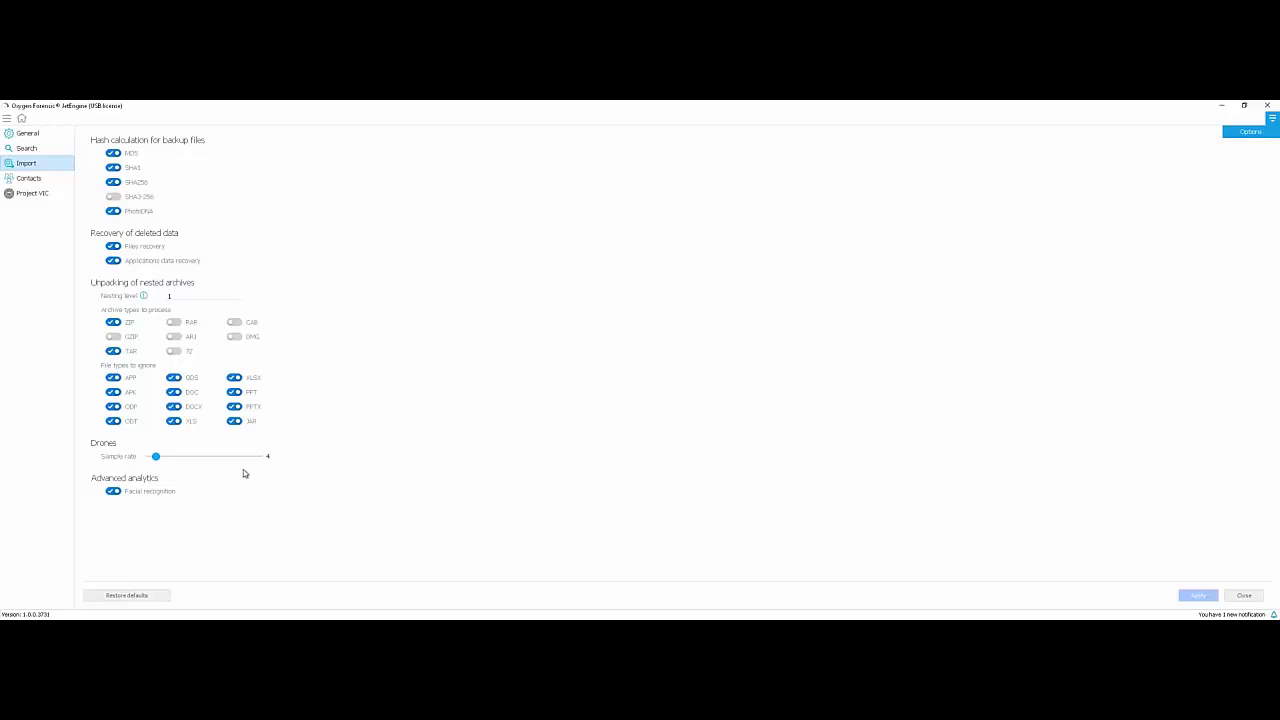
Step: Leave Options and return to JetEngine's Home page
click(23, 120)
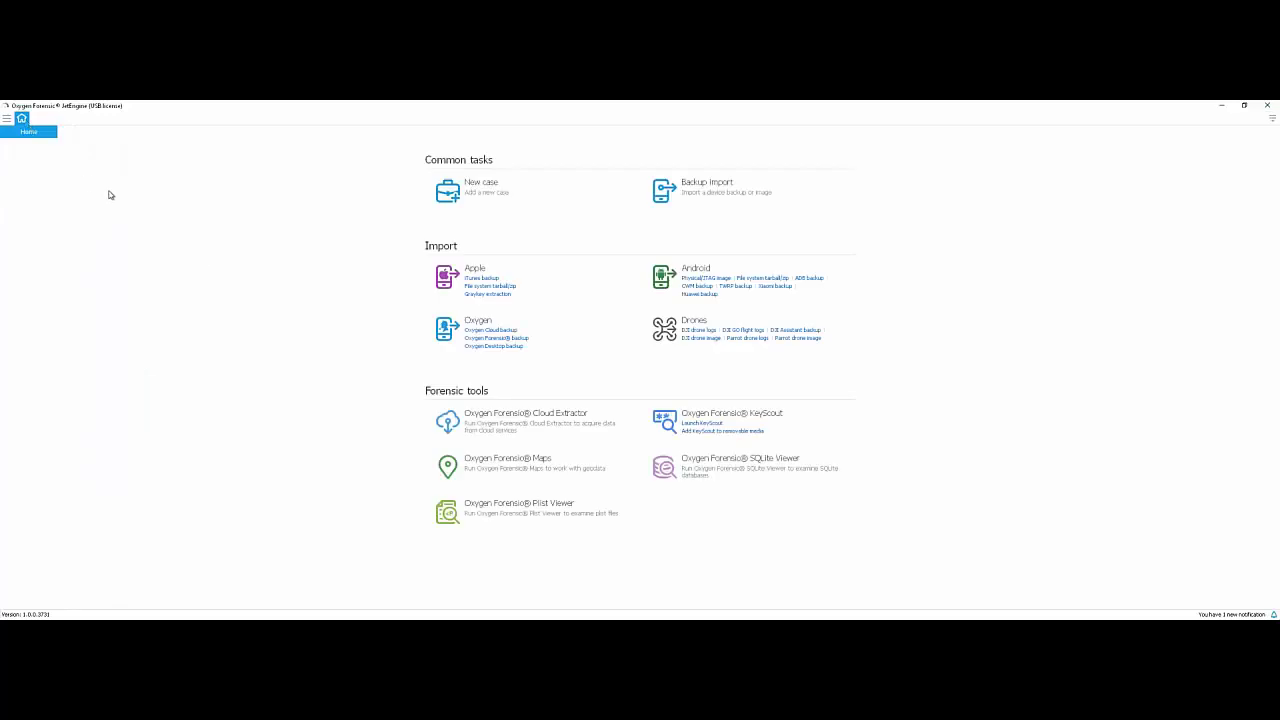
Step: Create a new empty case, dated 7/23/2019 8:21:01 AM
click(465, 197)
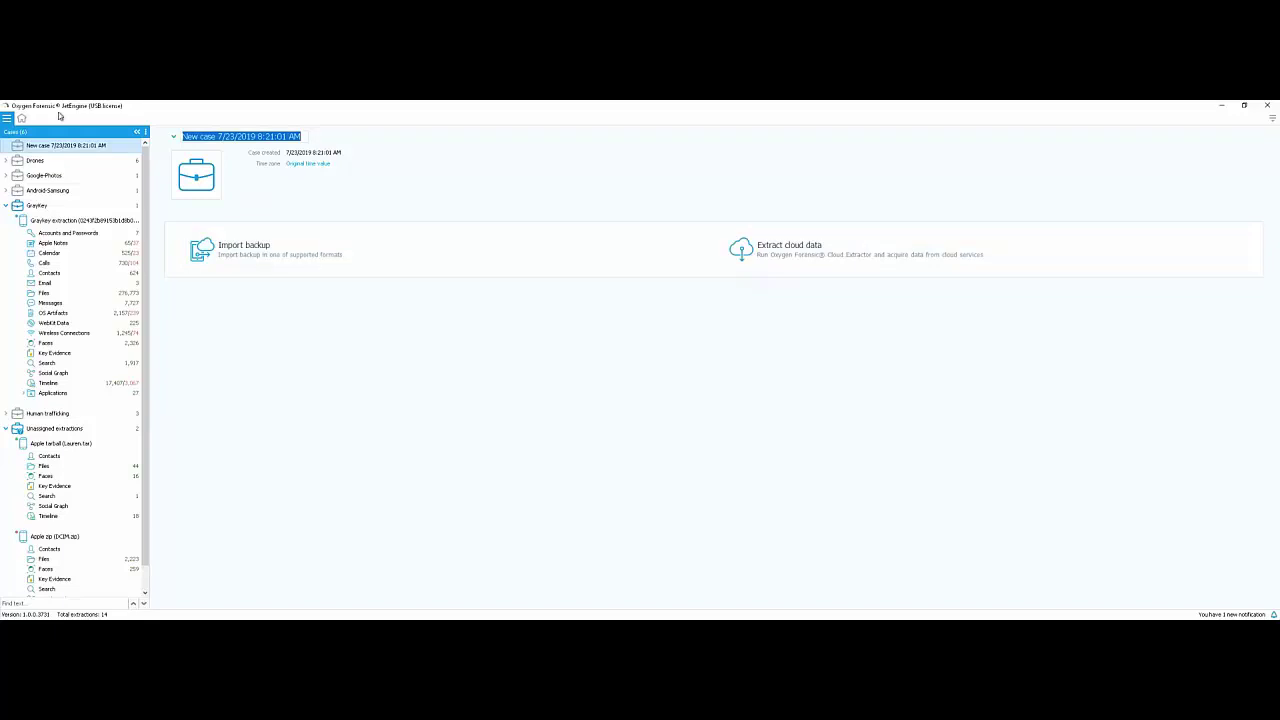
Step: Leave the new empty case and go back to JetEngine's Home page
click(21, 119)
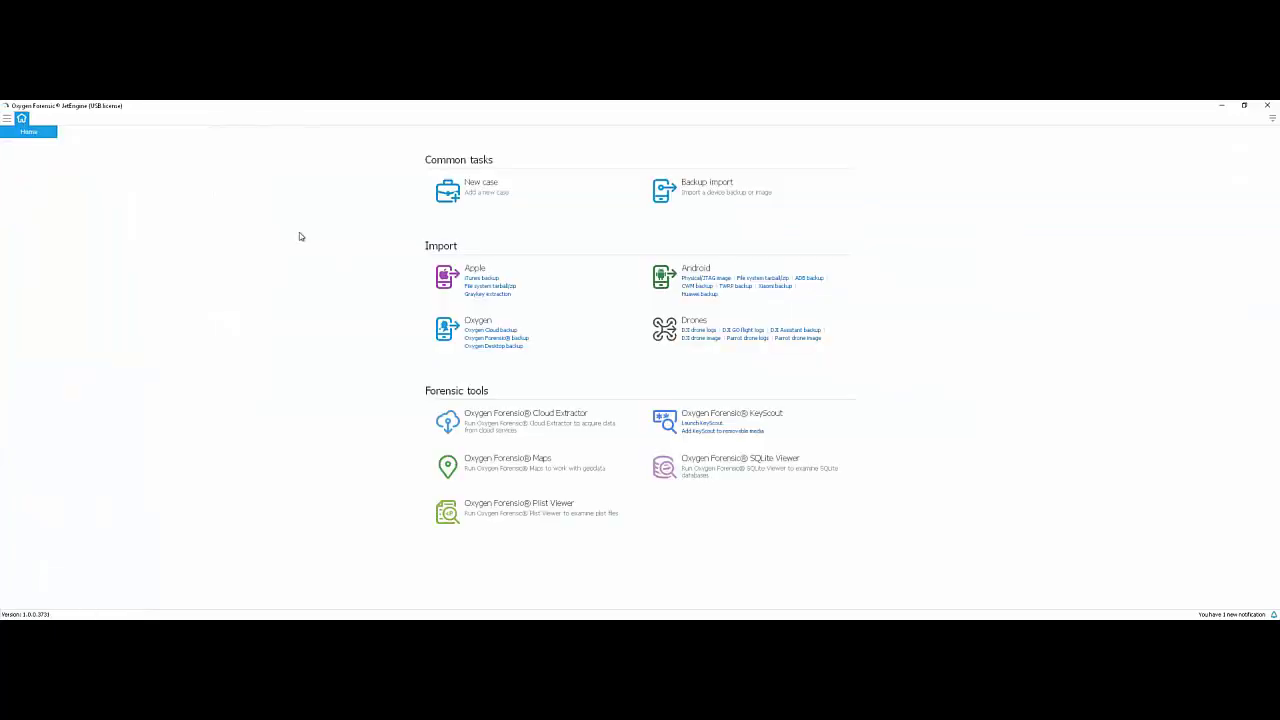
click(698, 201)
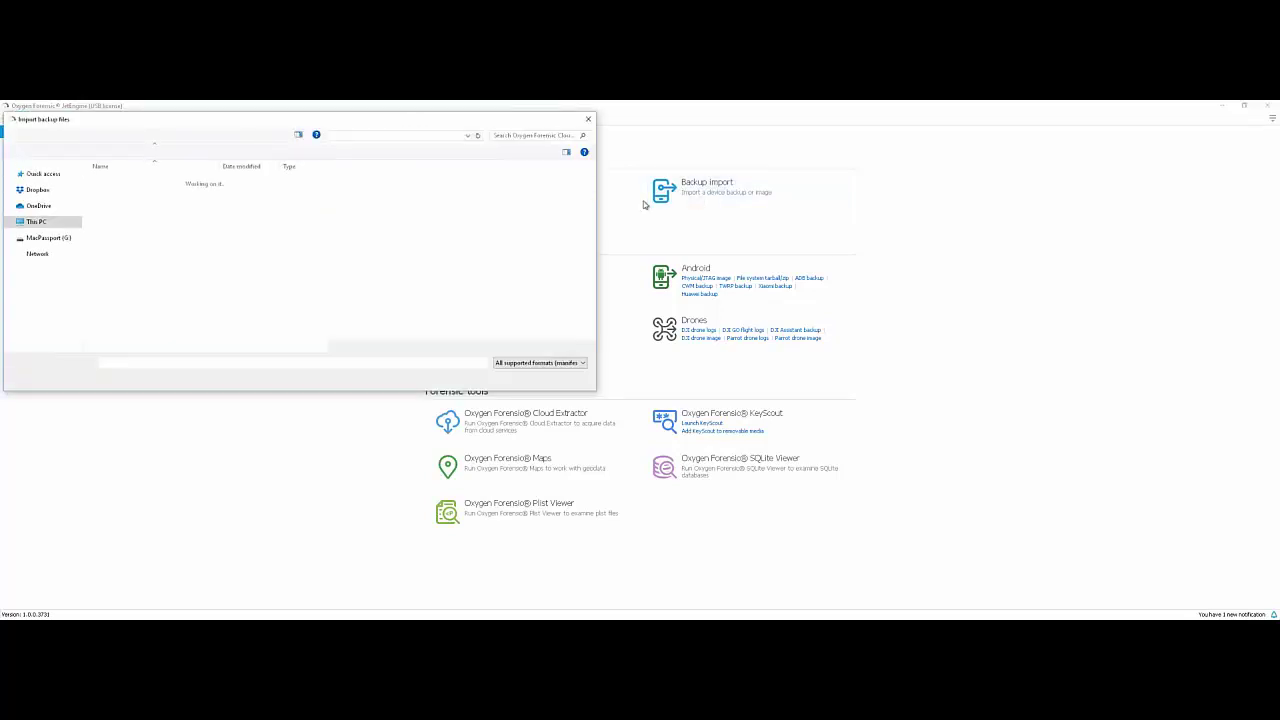
click(507, 365)
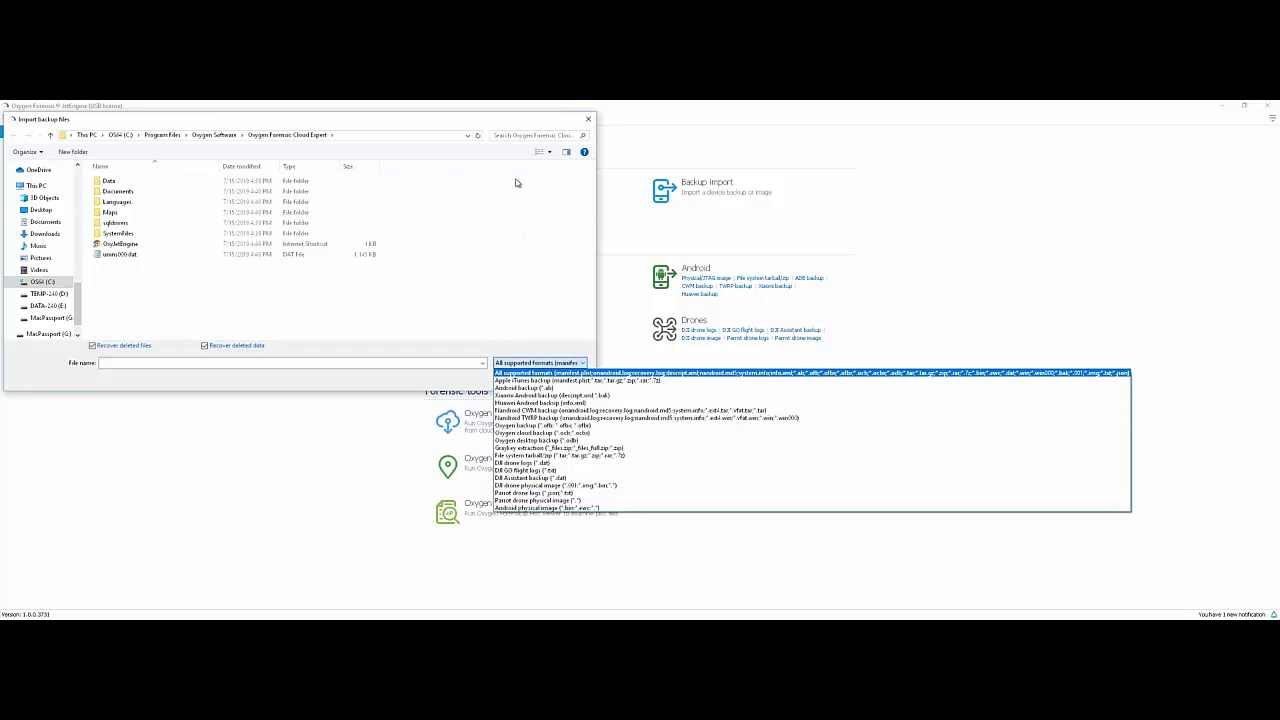
click(589, 121)
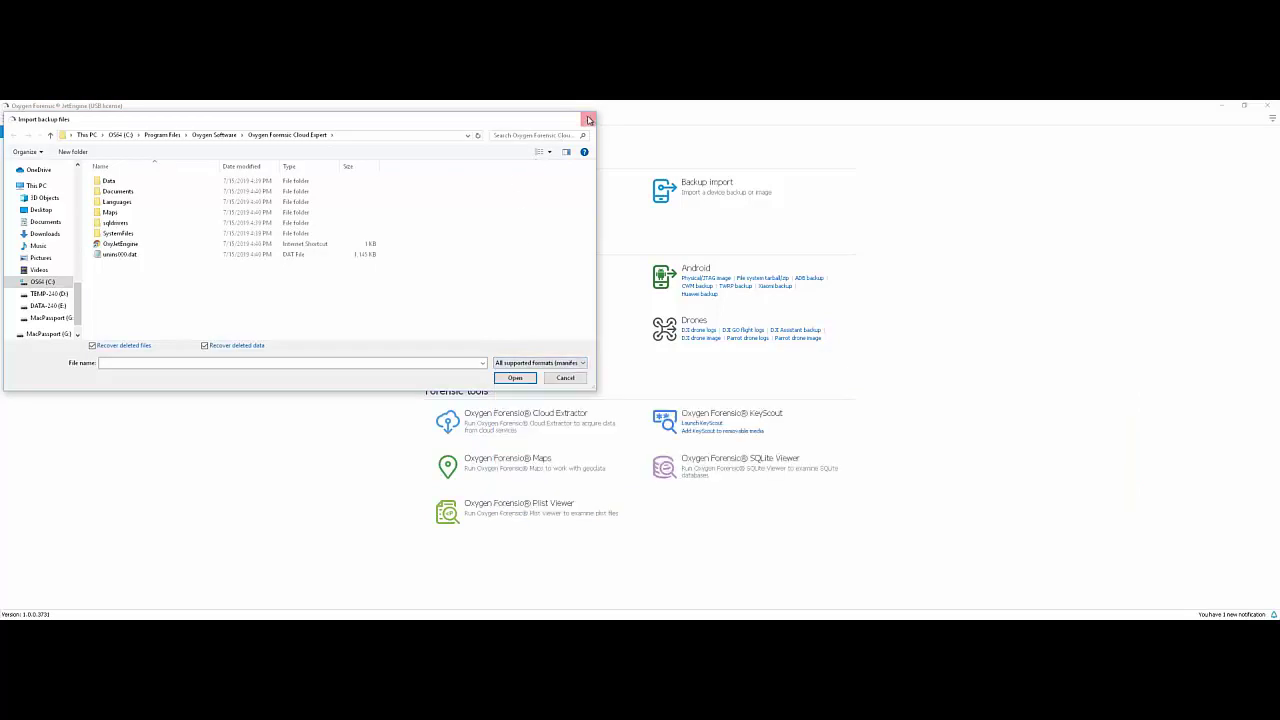
click(589, 121)
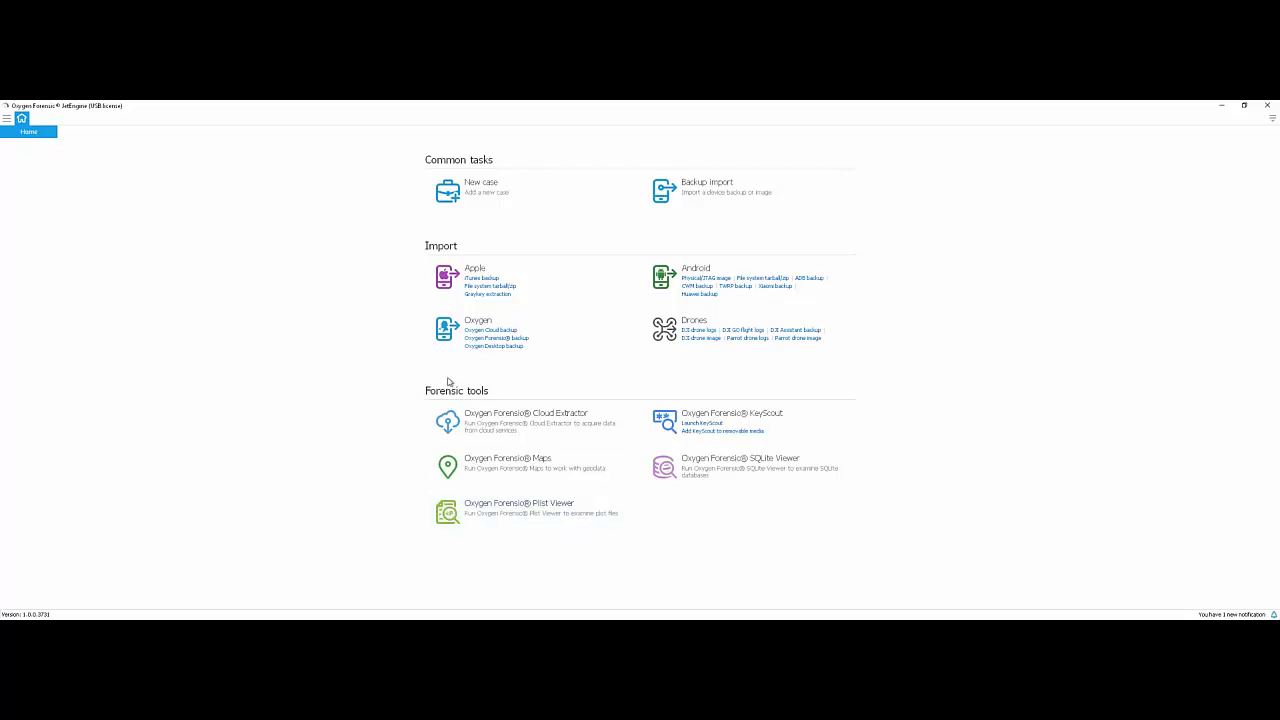
click(7, 120)
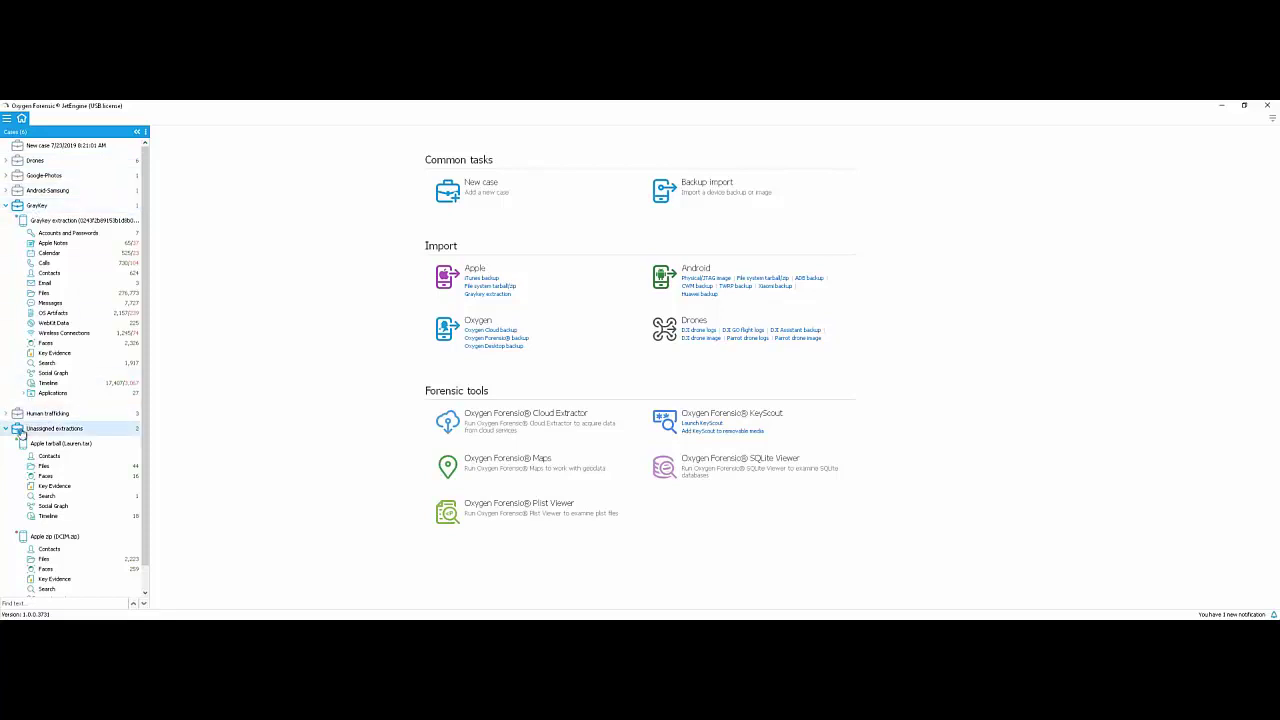
click(7, 429)
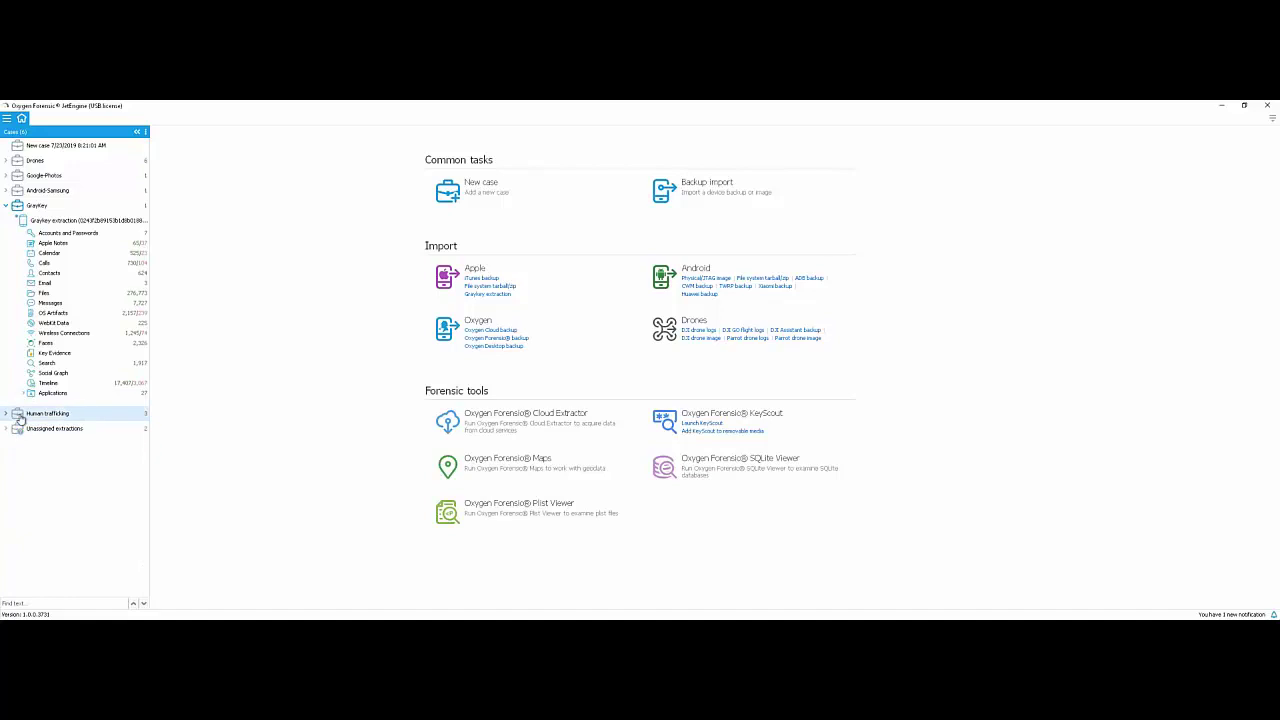
click(7, 414)
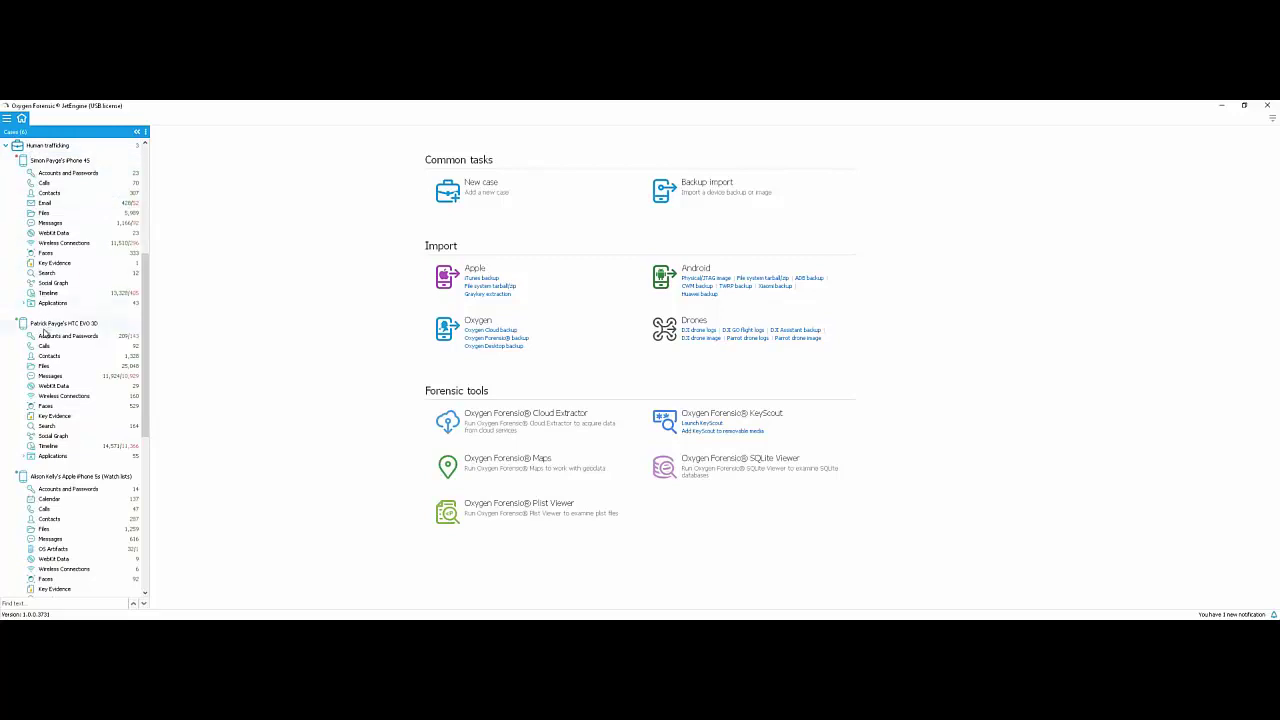
click(50, 152)
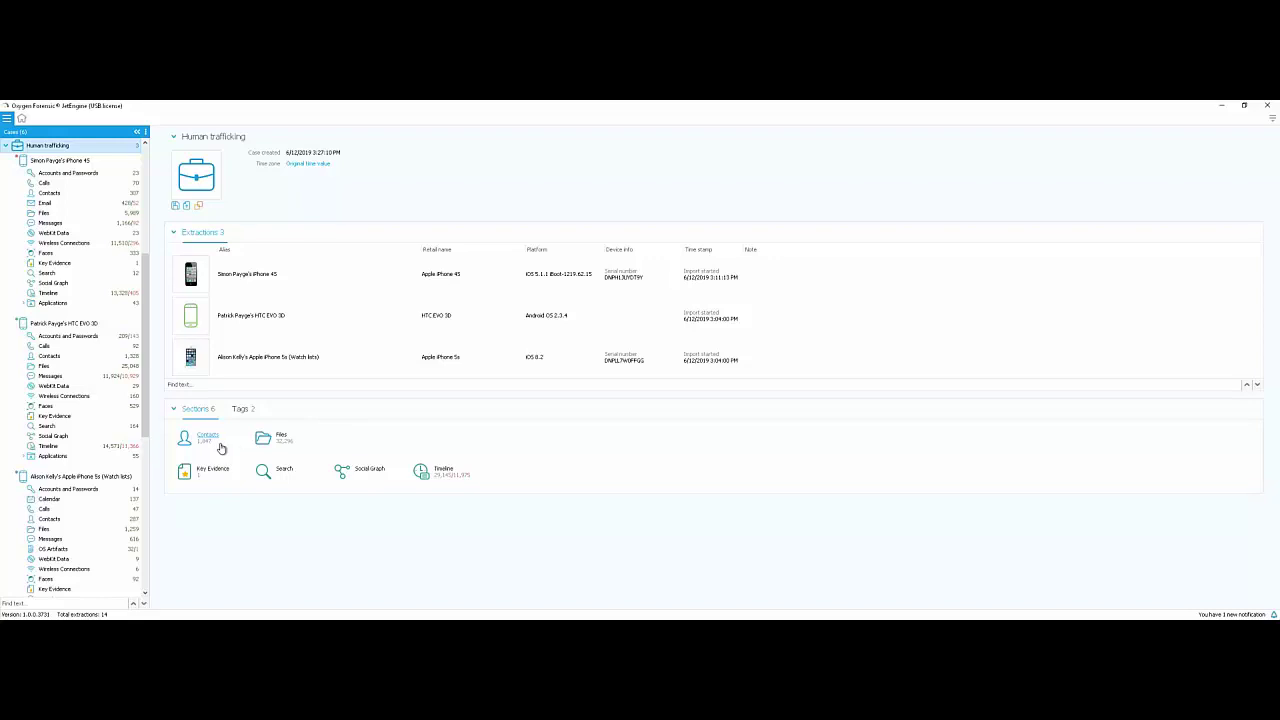
Step: Collapse the Human trafficking case node in the Cases tree
mouse_move(267, 436)
click(6, 146)
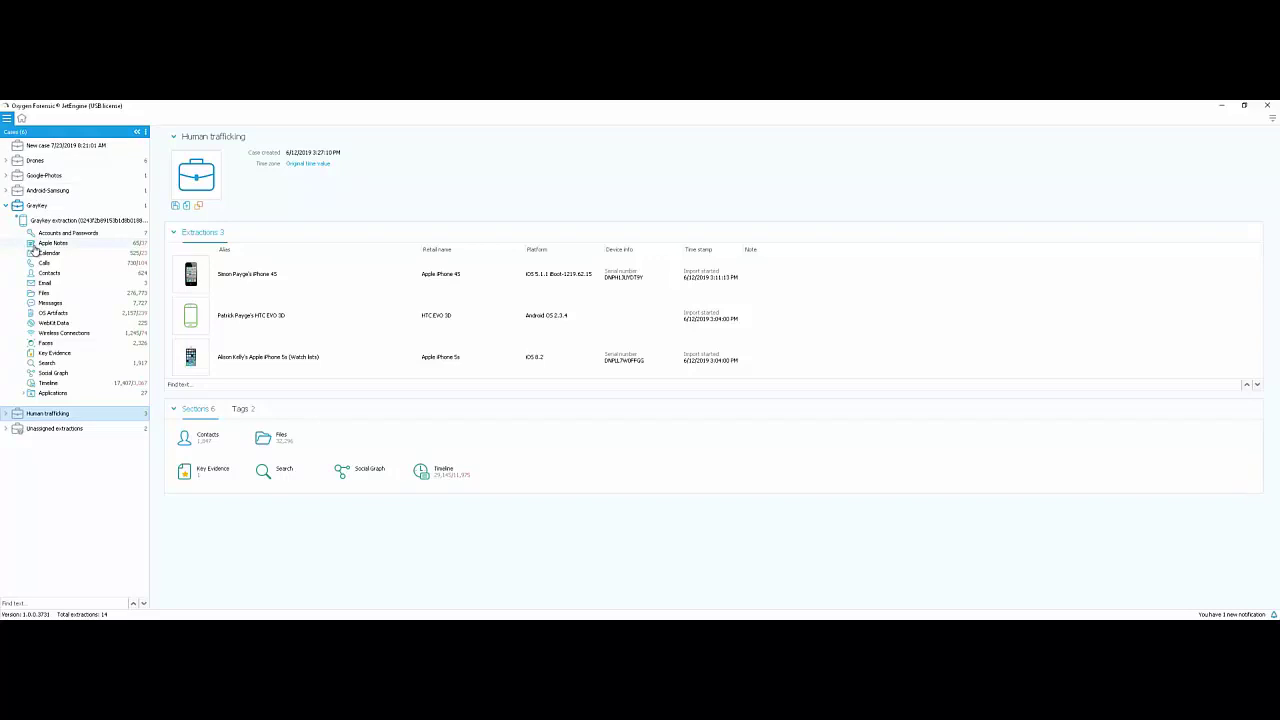
Step: Show Graykey's OS Artifacts applications installation history (135 records), then reopen the case tree
click(44, 315)
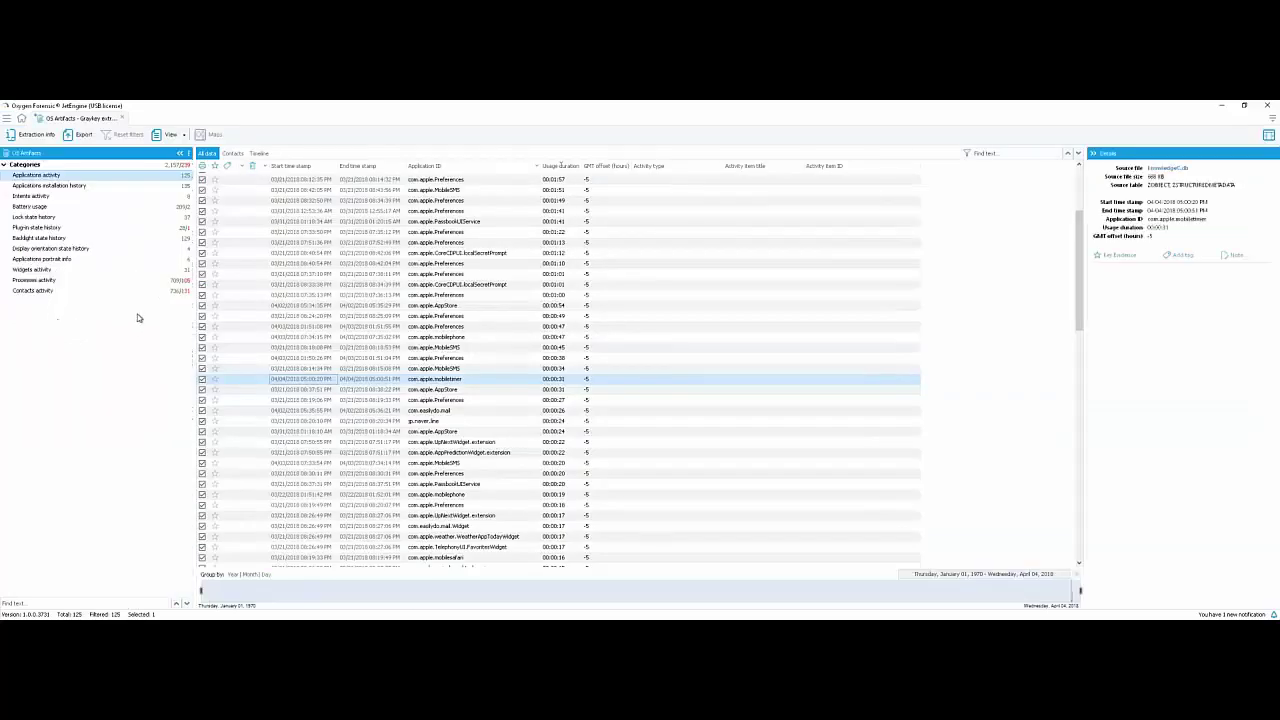
click(17, 187)
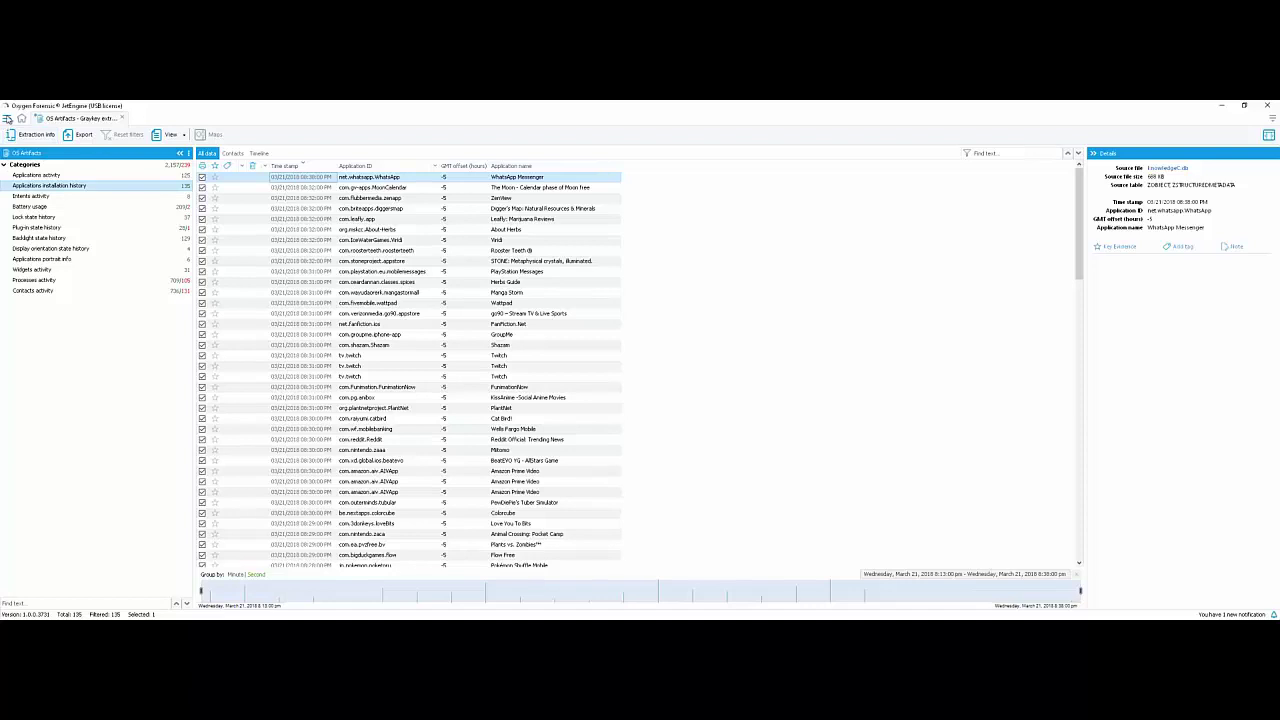
click(7, 119)
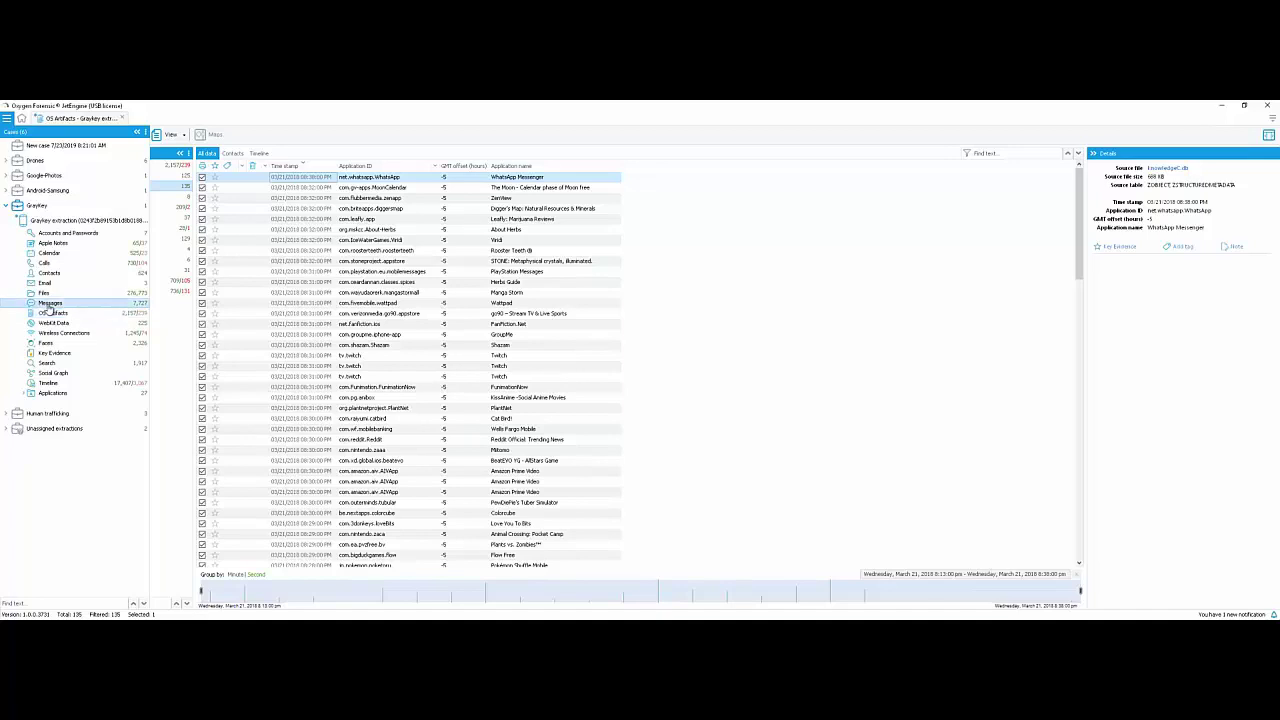
click(50, 305)
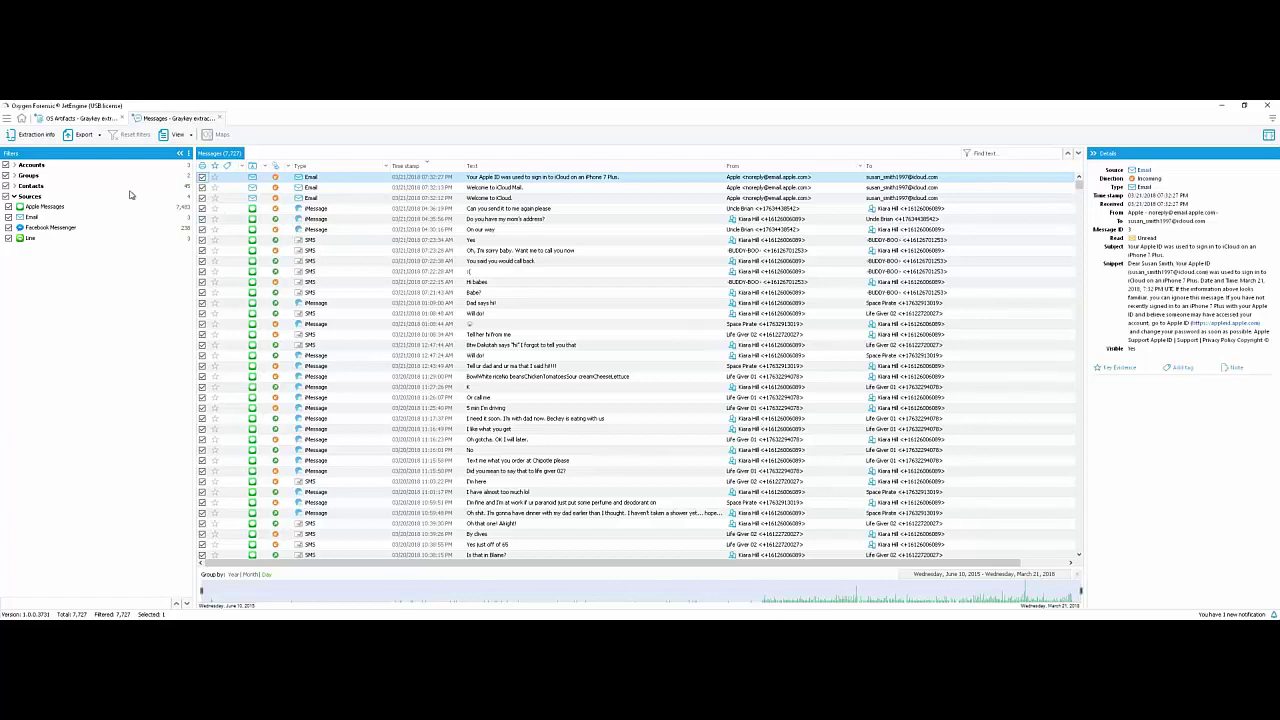
click(14, 165)
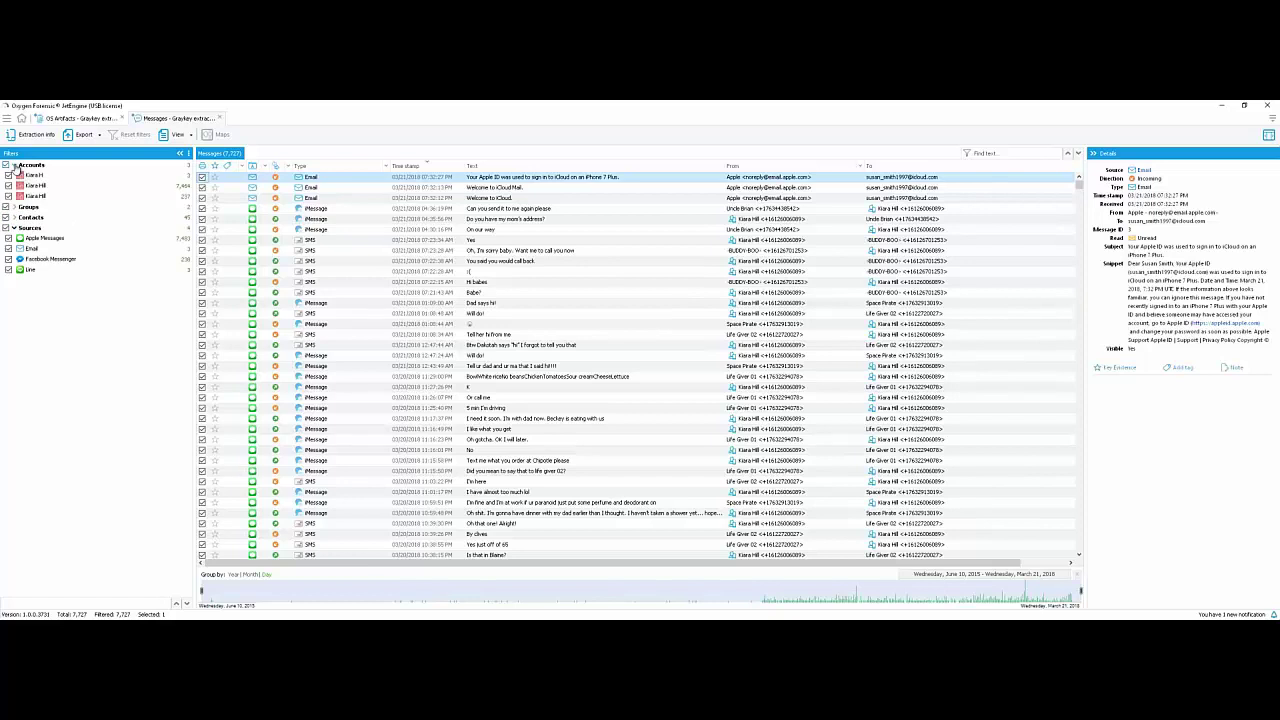
click(14, 165)
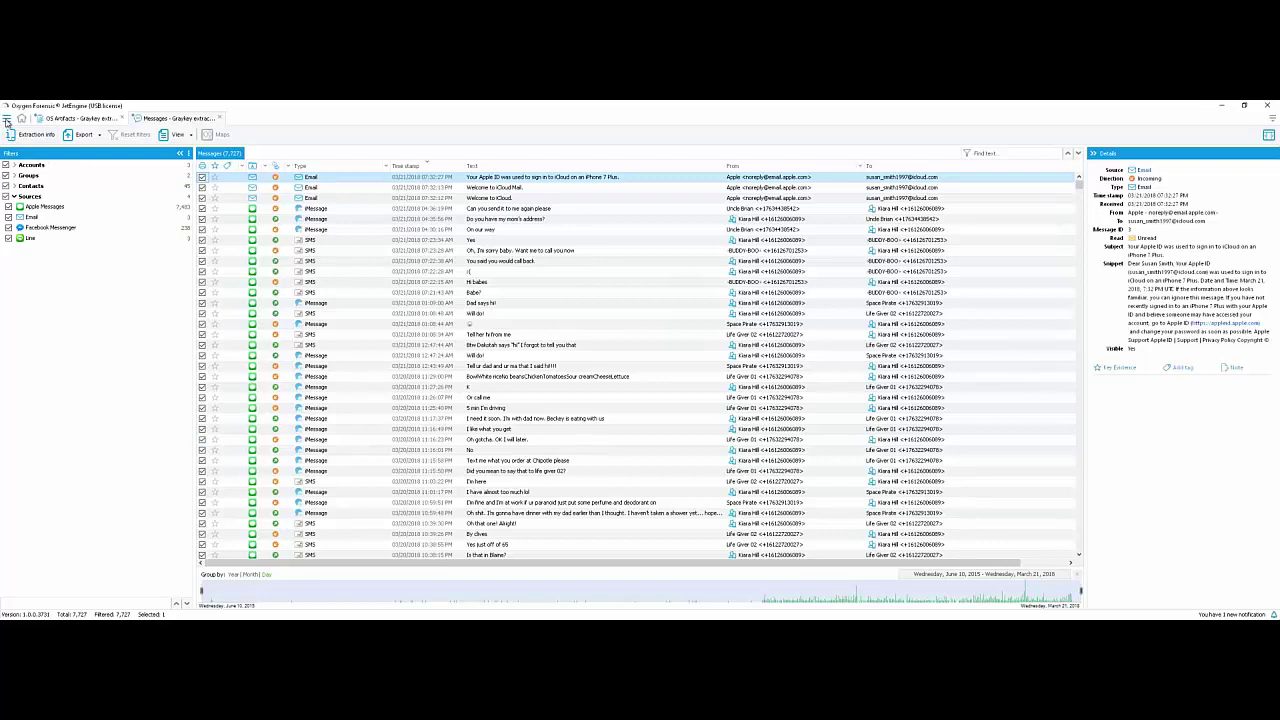
Step: Browse the Graykey extraction's Applications list in the case tree, then collapse it
click(7, 118)
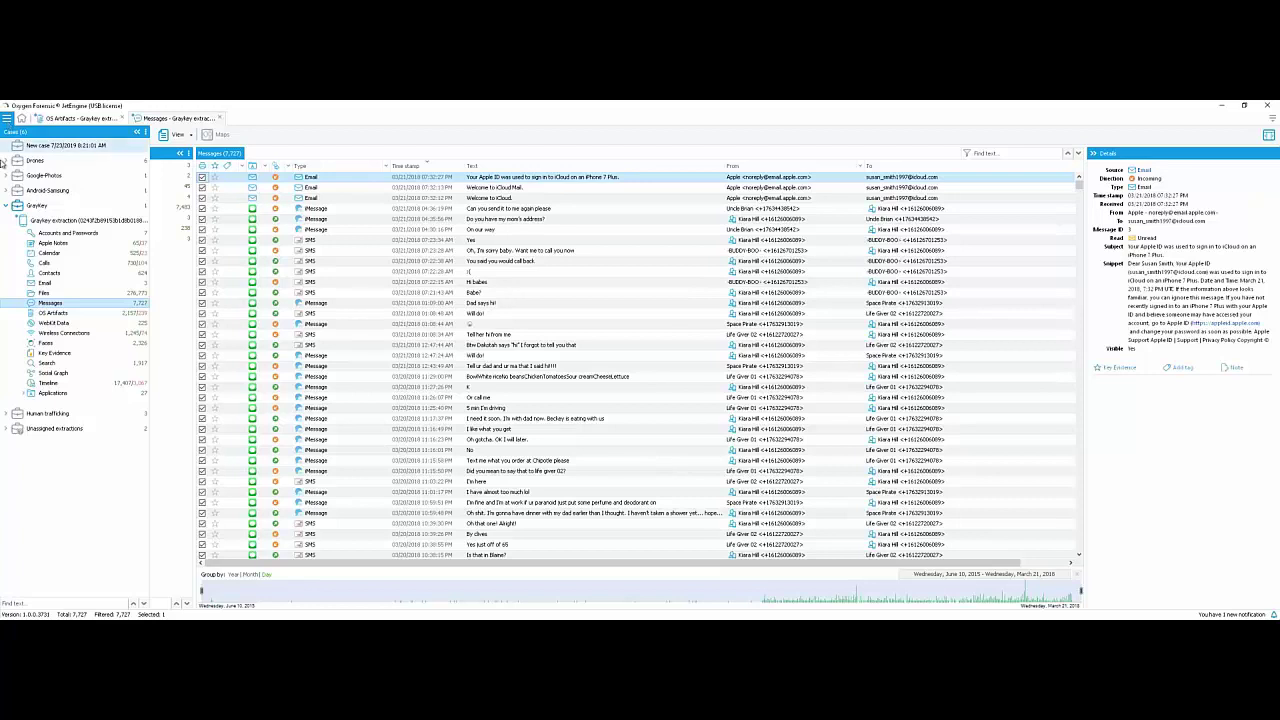
click(29, 394)
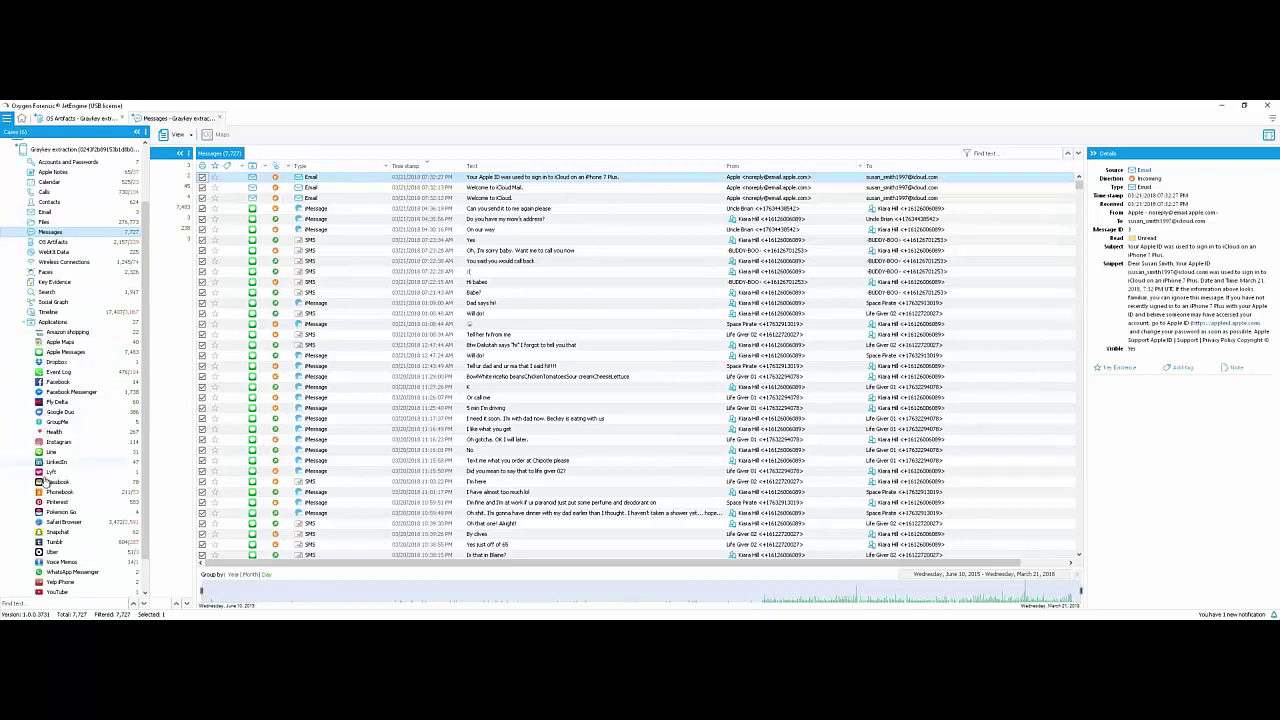
scroll(42, 492, down, 2)
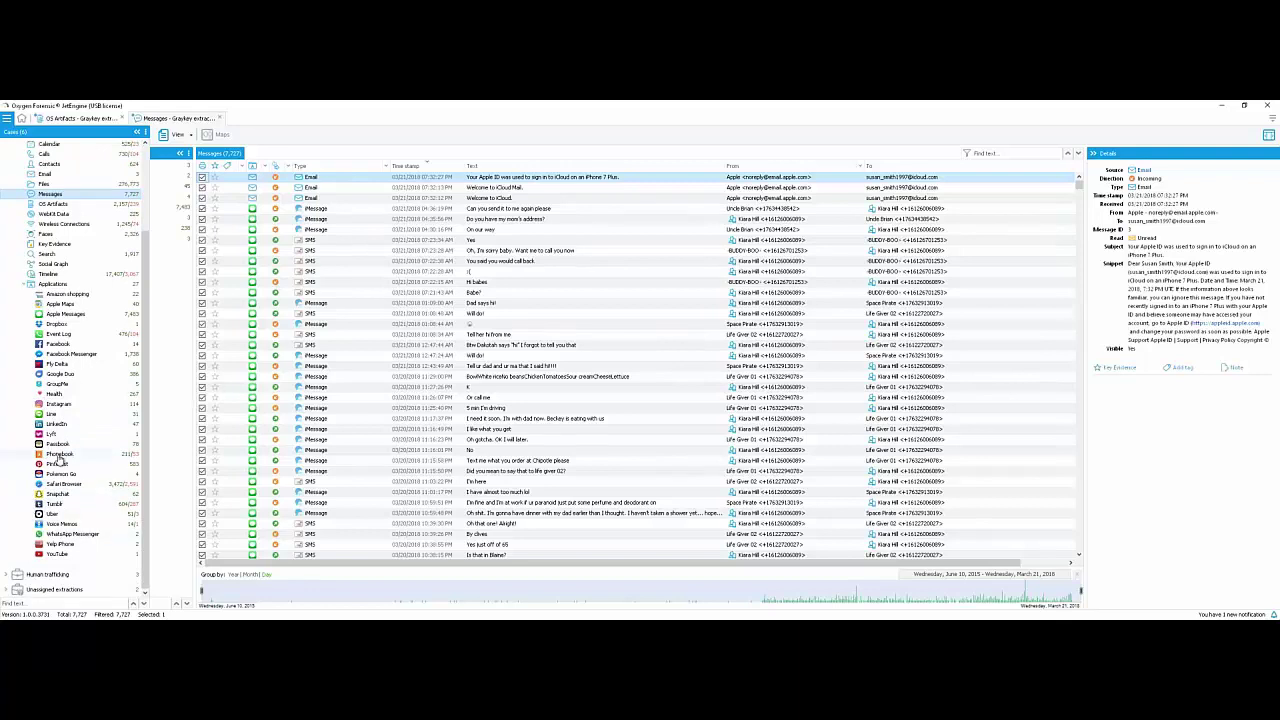
click(30, 284)
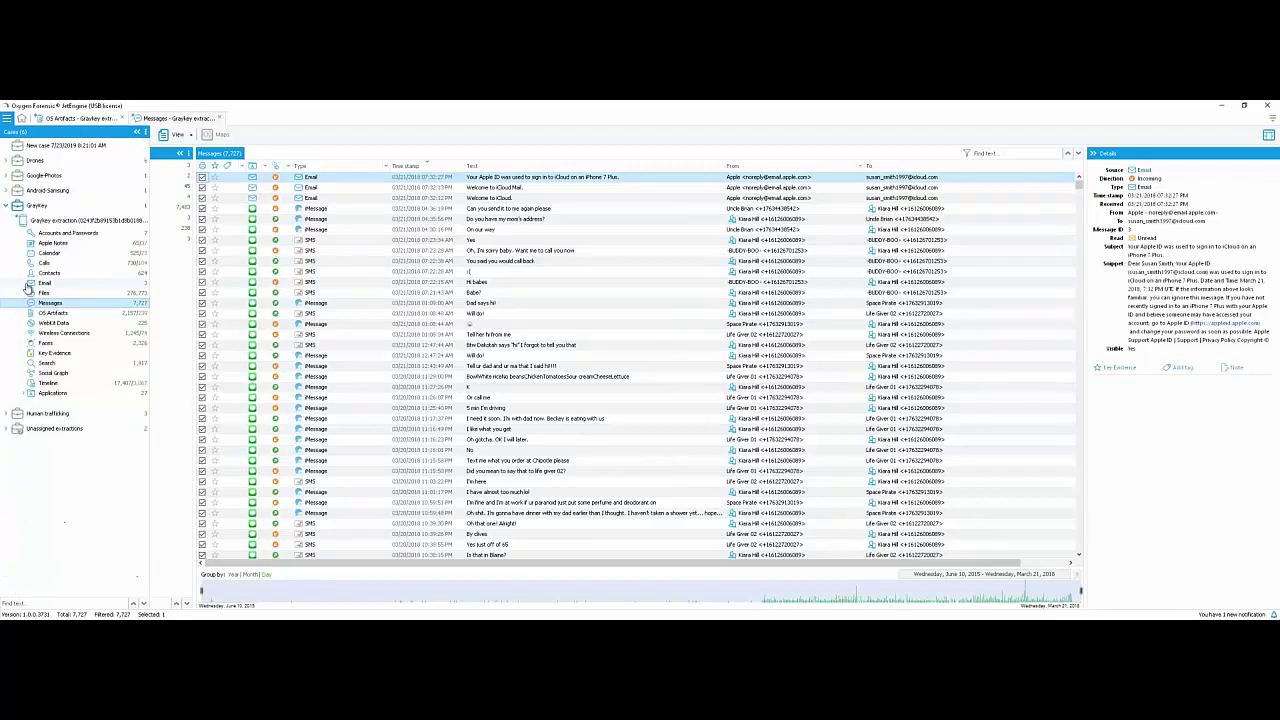
Step: Open the Graykey extraction's Search results and switch to keyword search
click(47, 365)
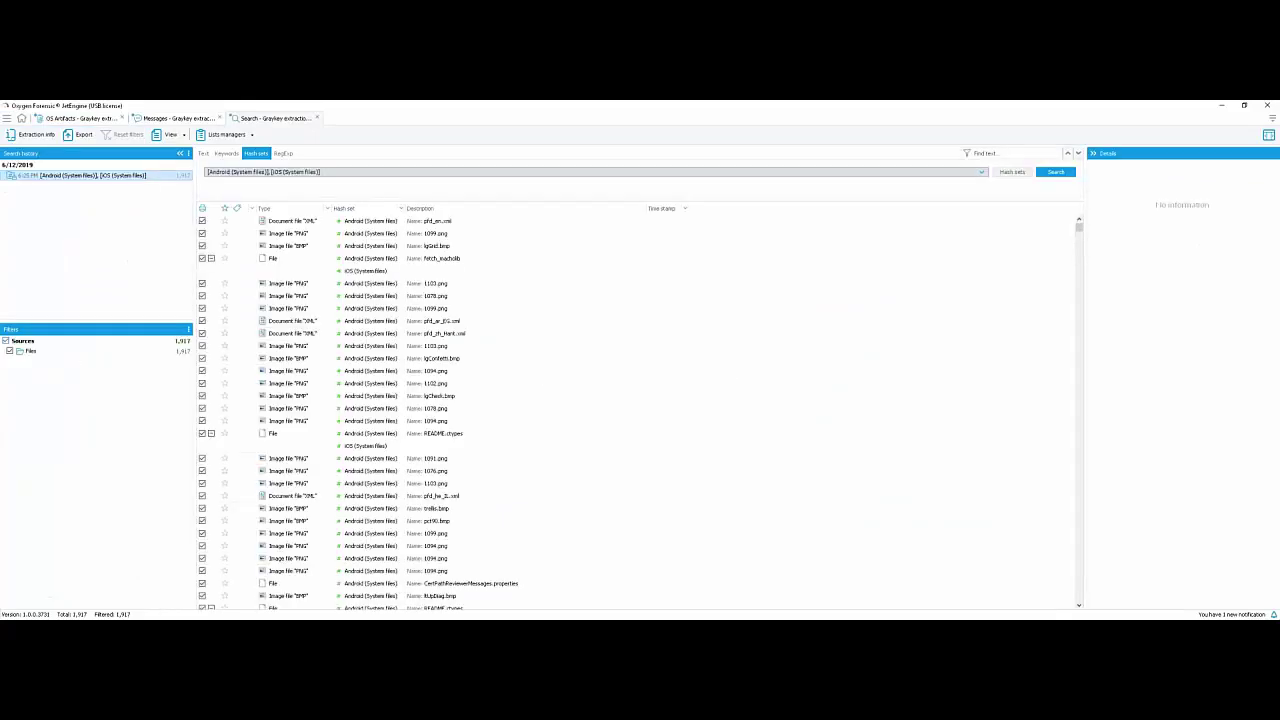
click(227, 156)
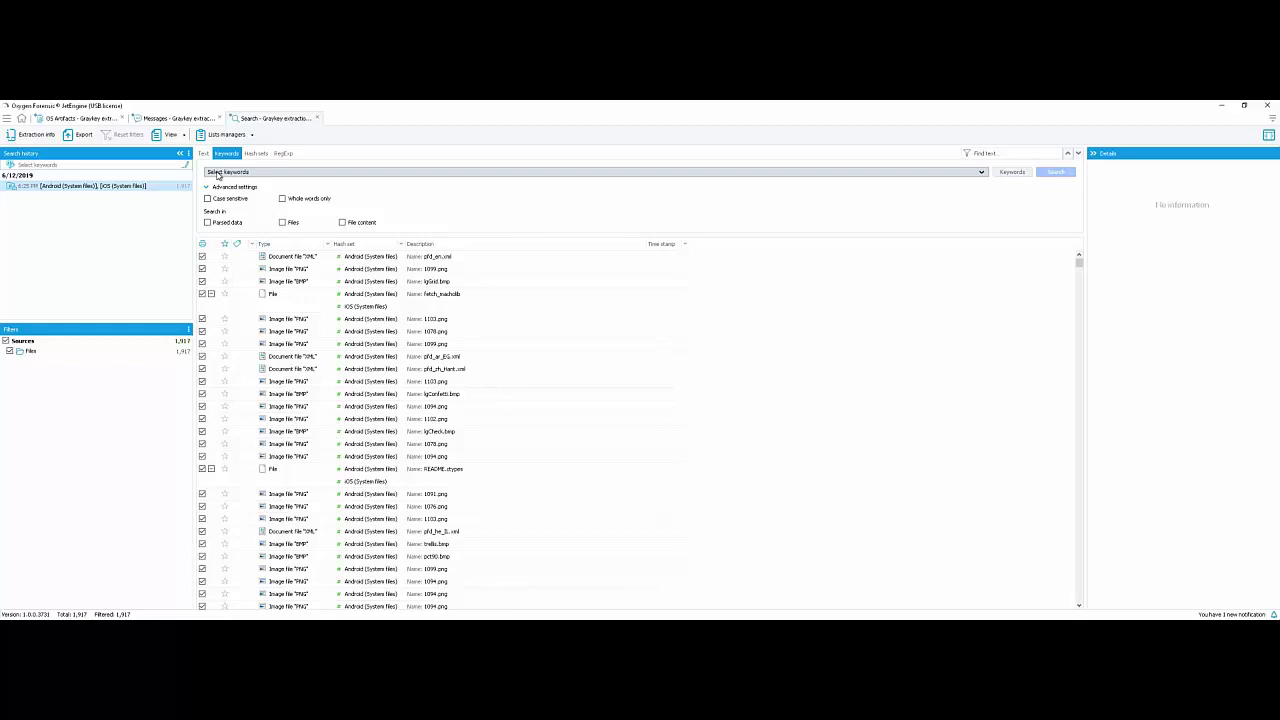
Step: Reopen the Cases navigation tree beside the keyword search view
click(6, 119)
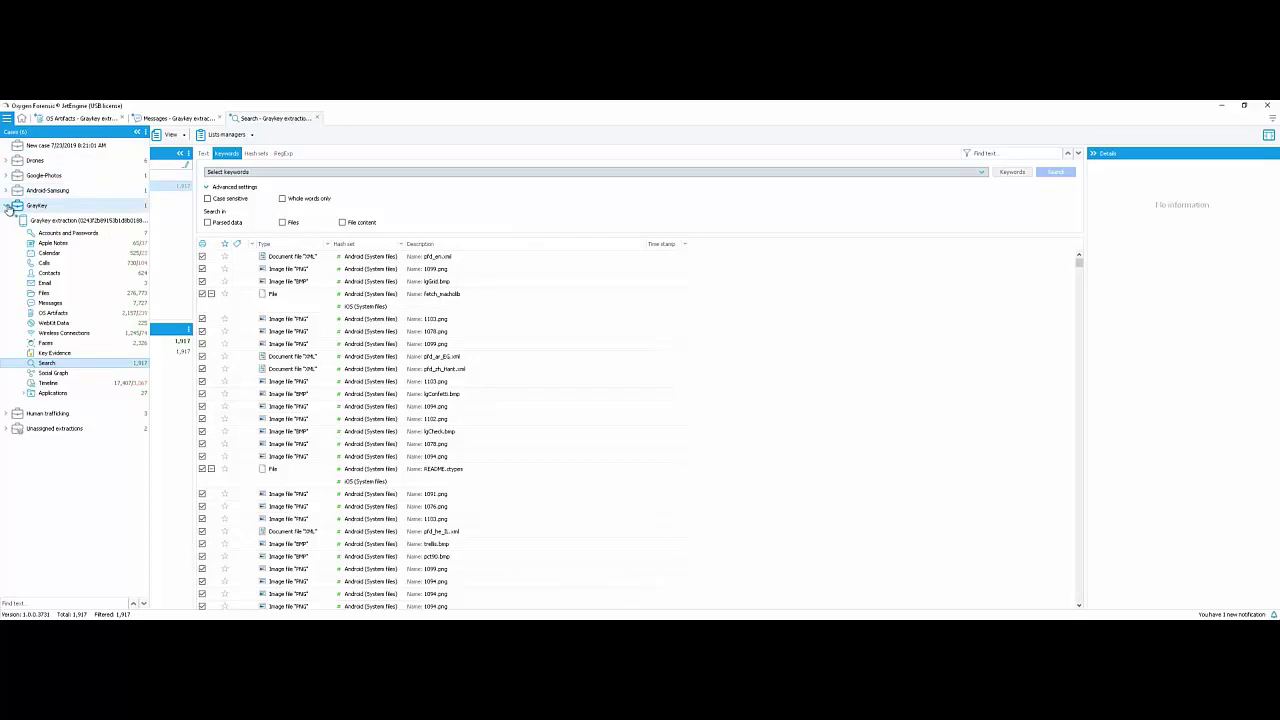
Step: Collapse Graykey, expand Human trafficking, and open its case overview with three extractions
click(7, 206)
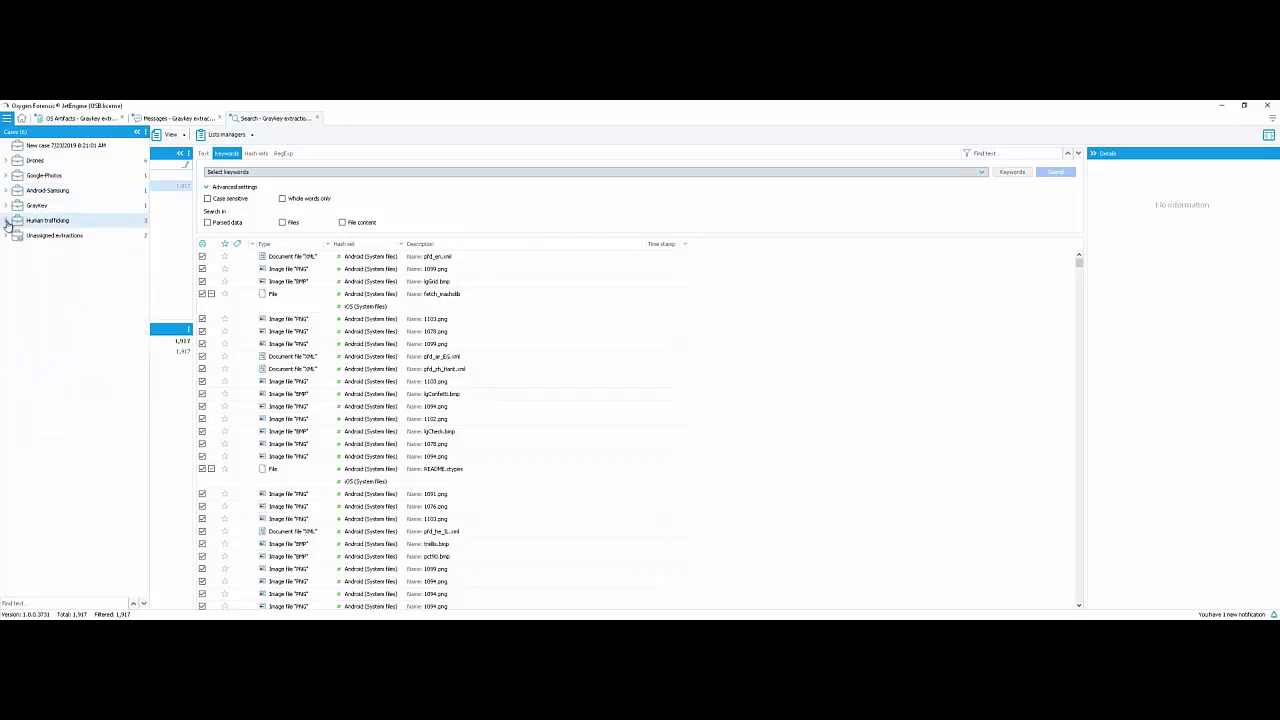
click(7, 221)
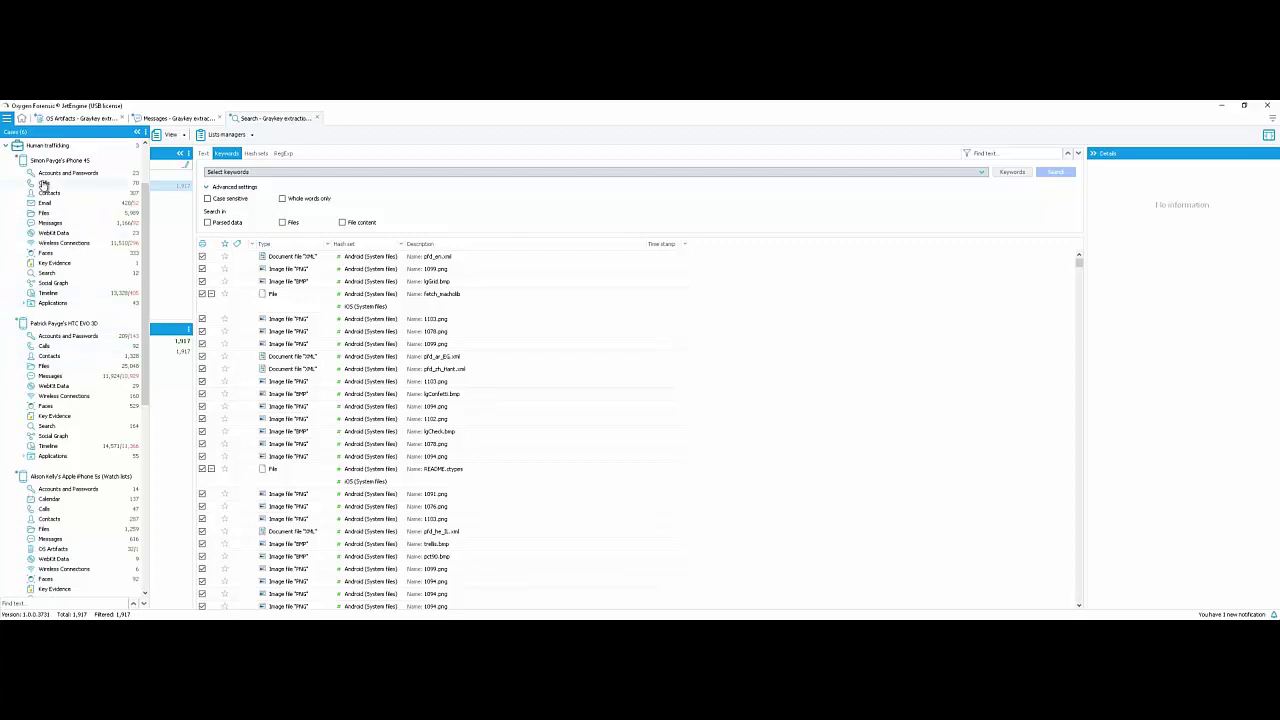
click(40, 150)
click(40, 148)
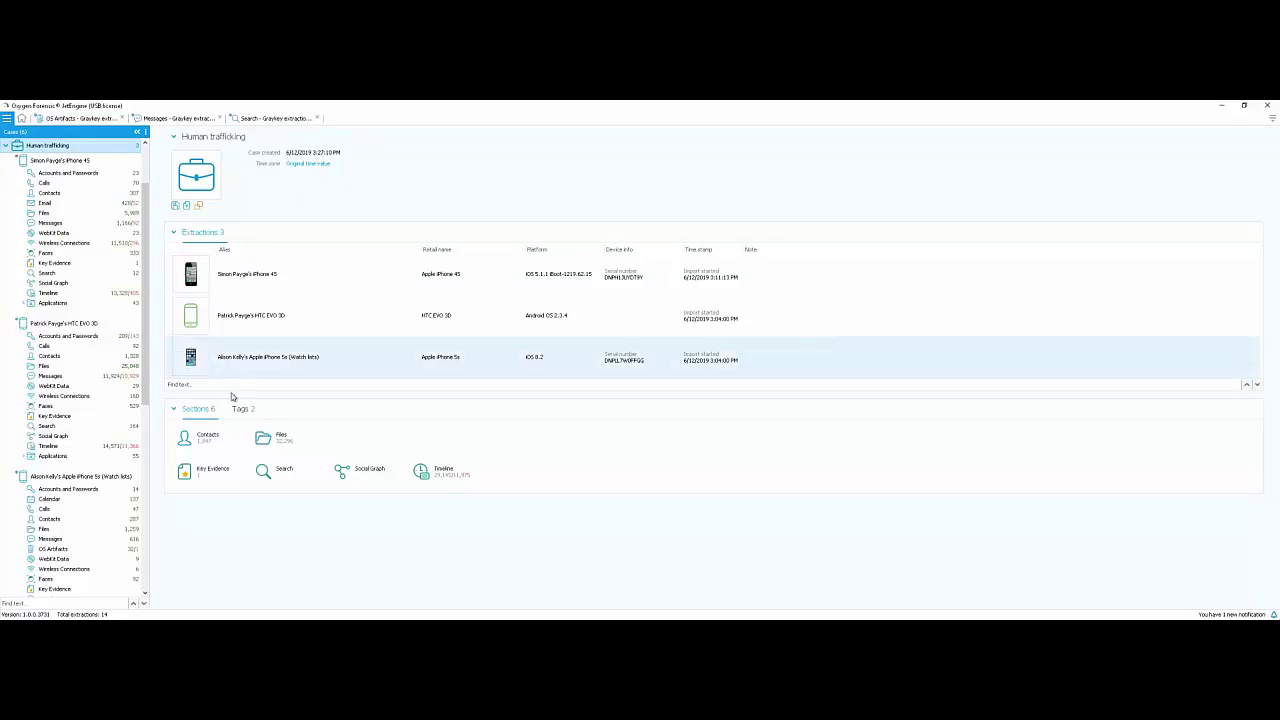
Step: Open the Human trafficking Social Graph, enlarge the graph area, and filter to unique contacts
click(359, 471)
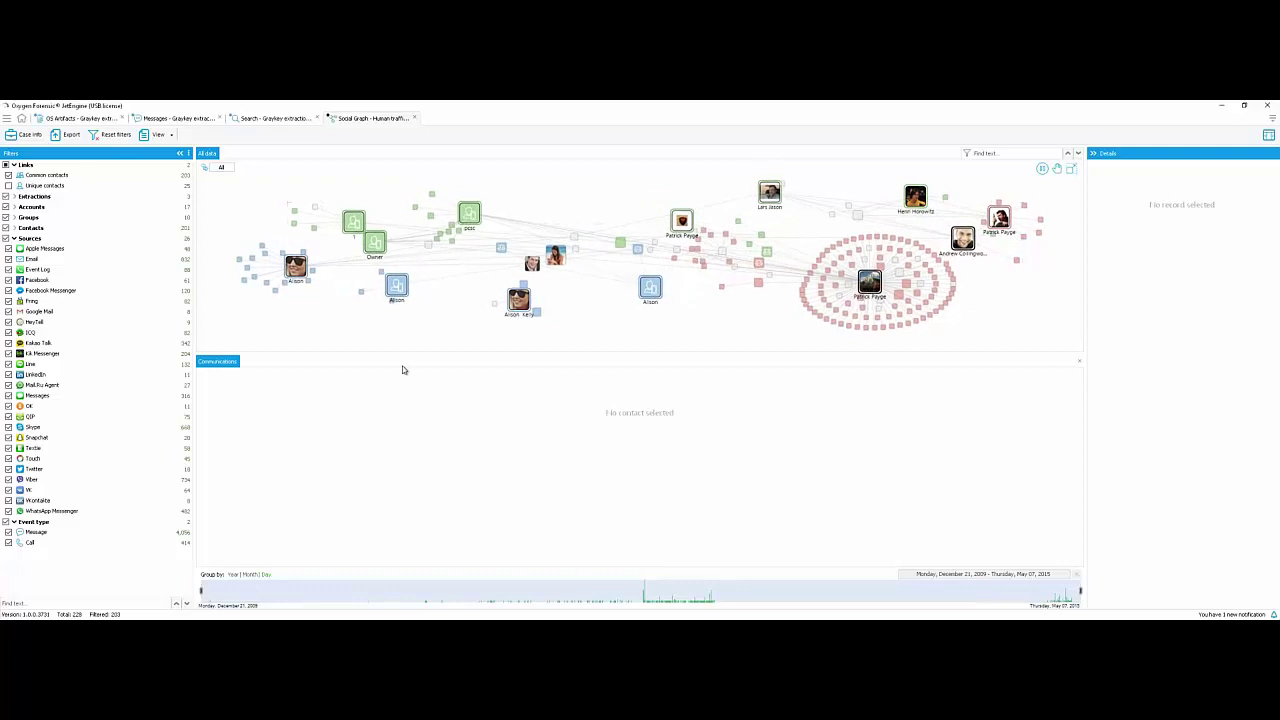
drag(400, 357, 397, 494)
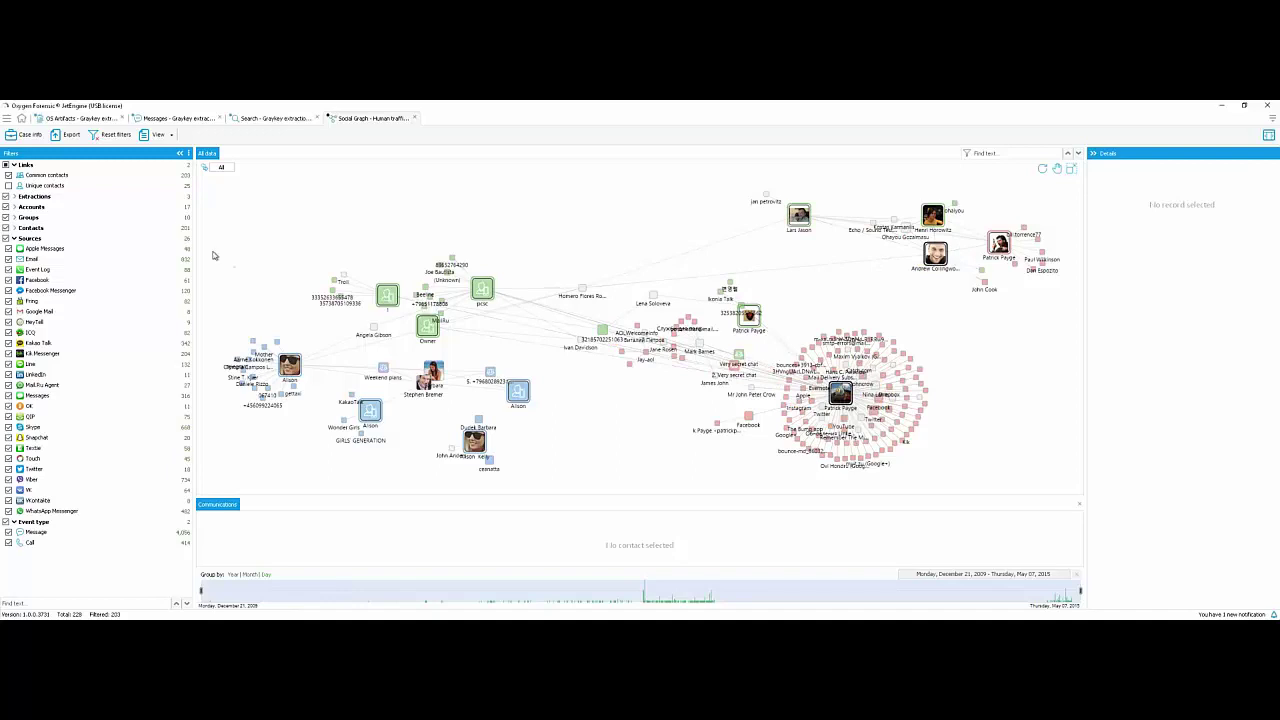
click(9, 186)
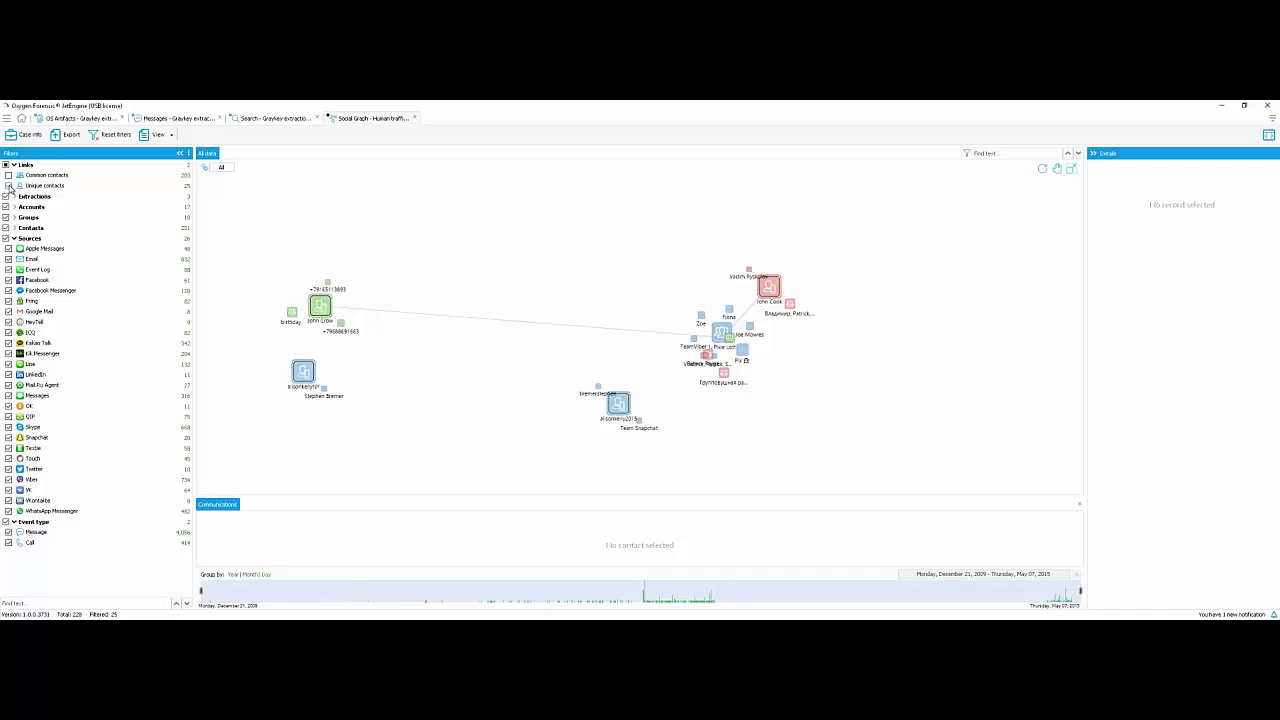
Step: Return the graph to common contacts and limit Sources to Line and Messages only
click(9, 186)
click(9, 186)
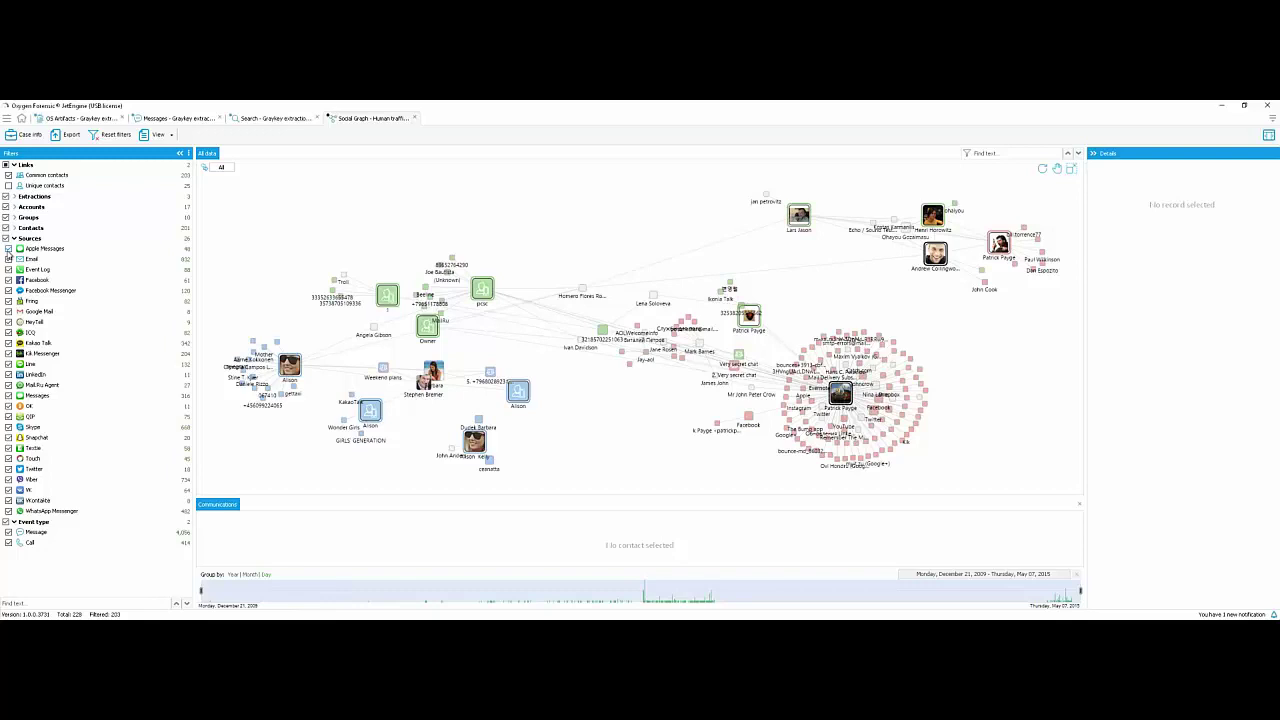
click(8, 238)
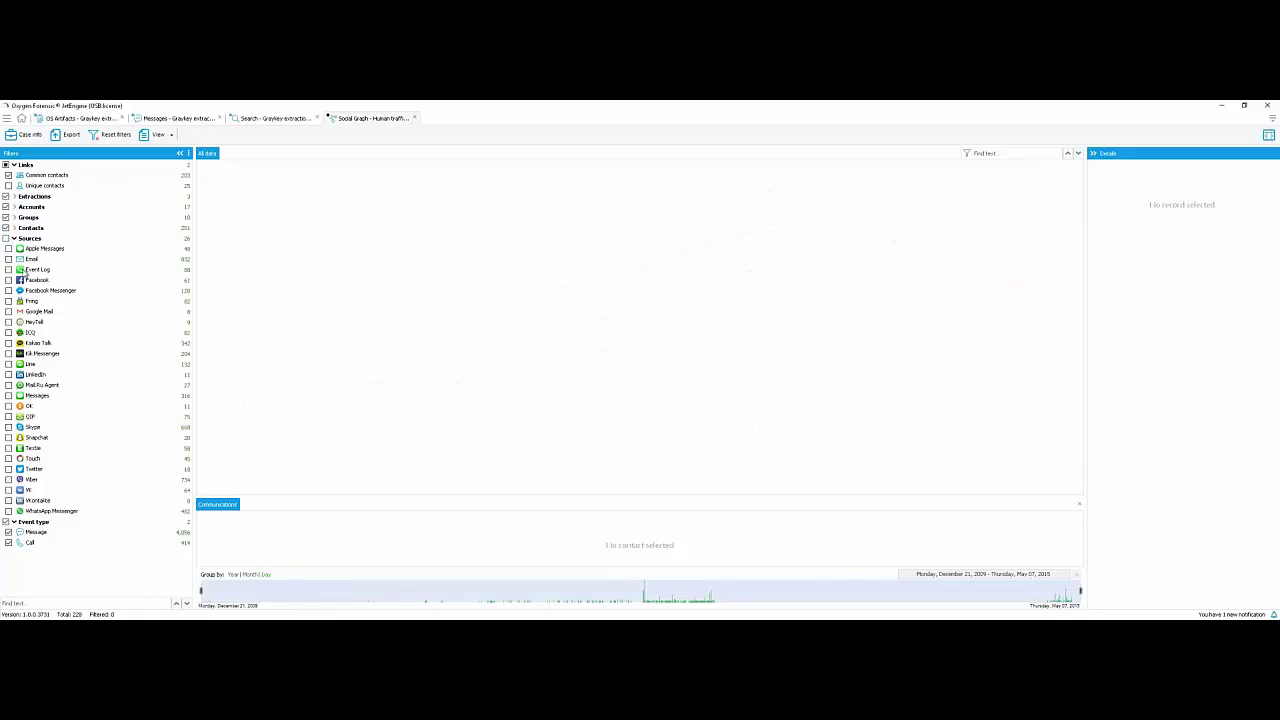
click(9, 364)
click(8, 396)
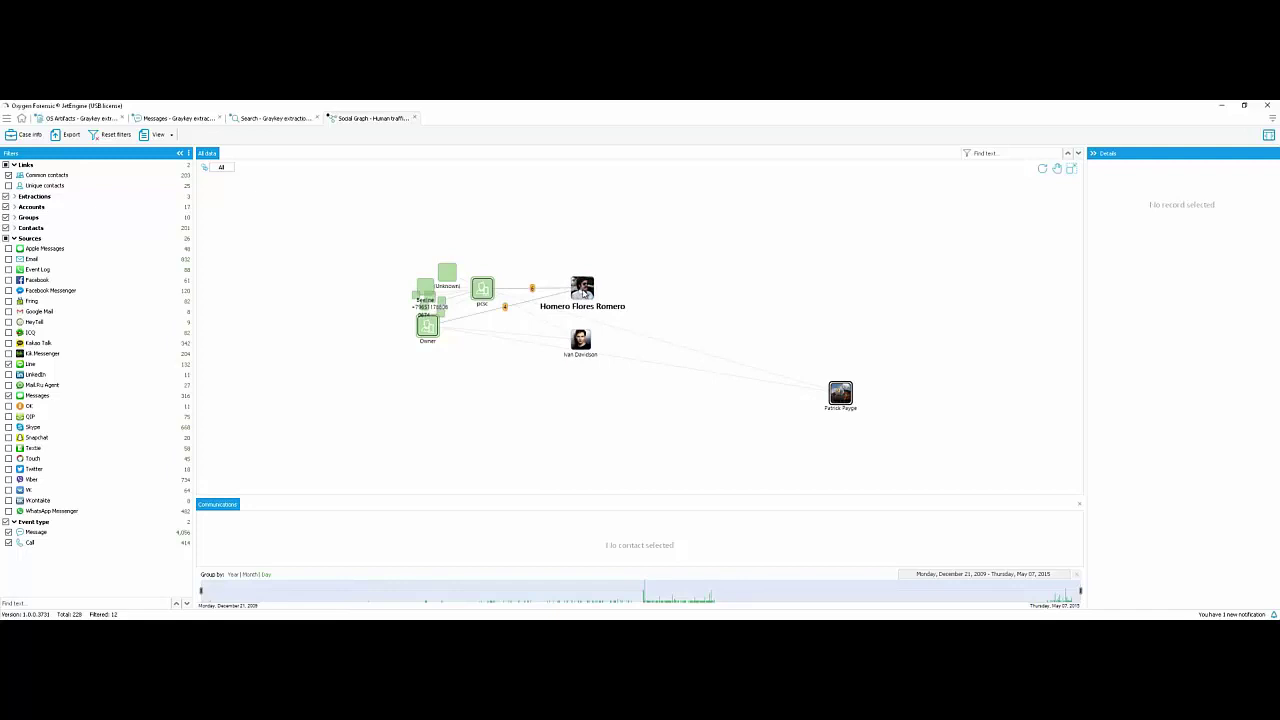
Step: Isolate the contact's node, view its Details, and open the full contact record
double_click(583, 290)
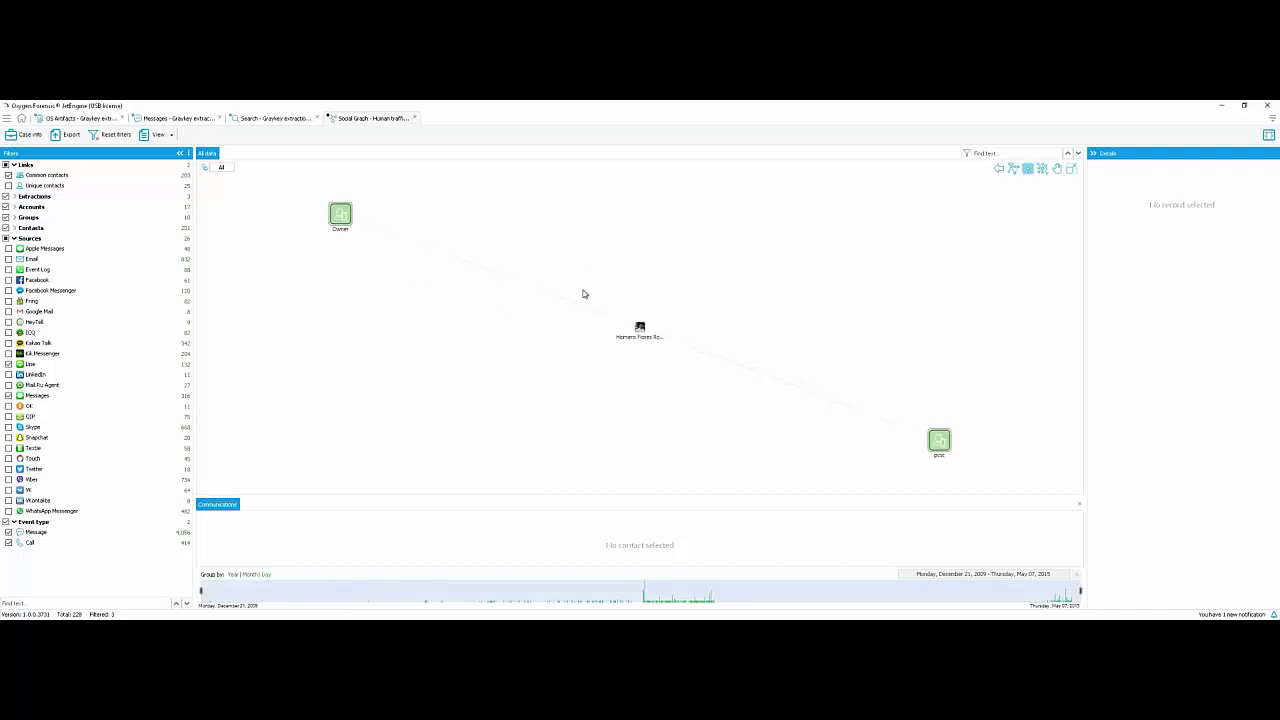
click(637, 328)
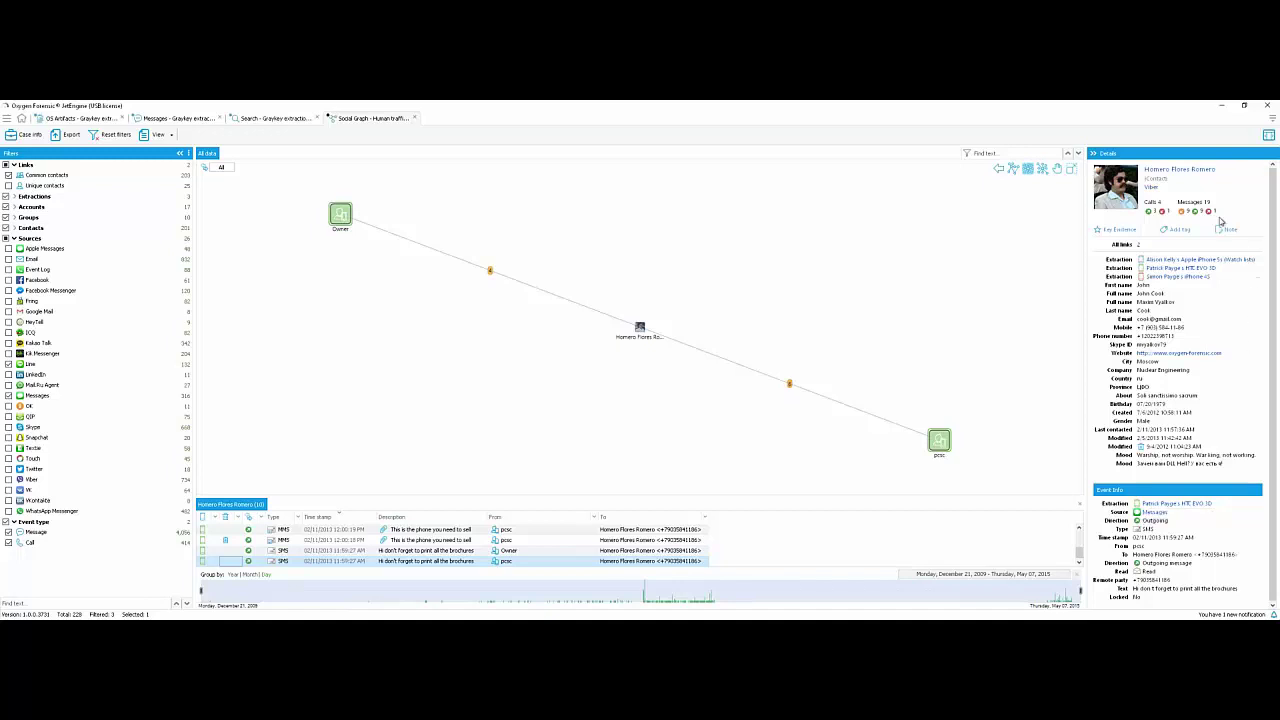
click(1181, 179)
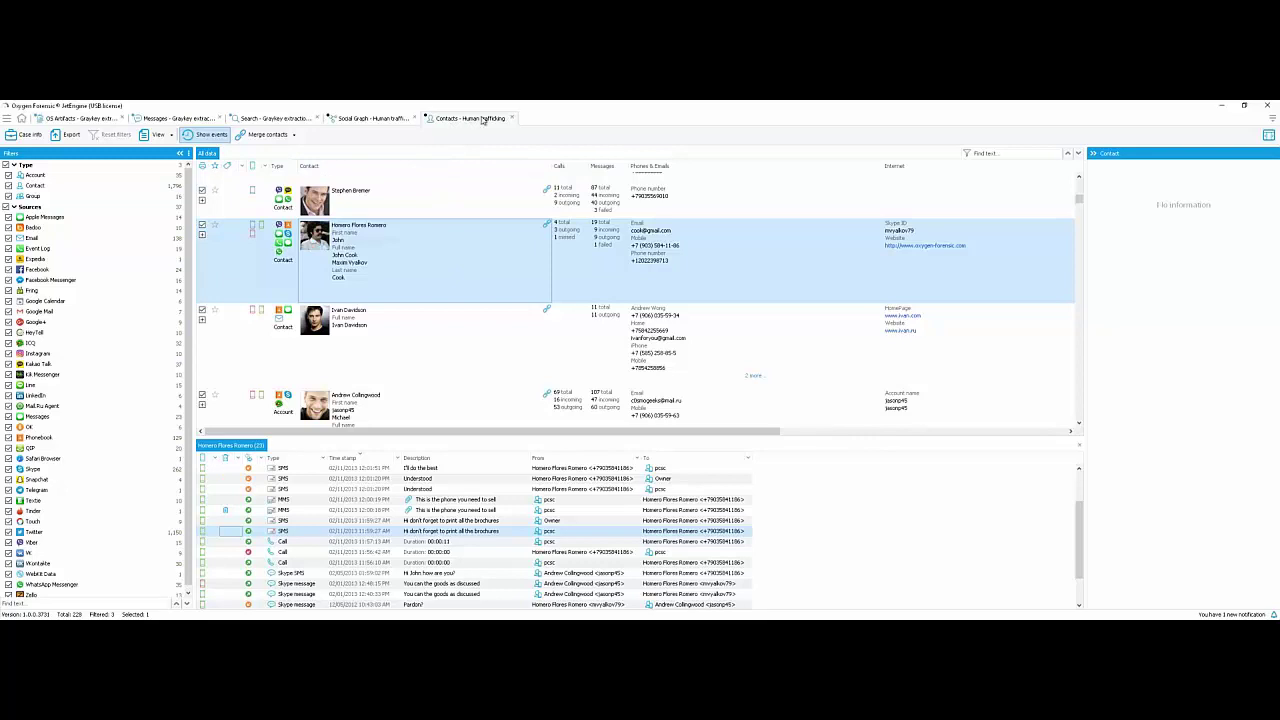
Step: Go back to the Social Graph - Human trafficking tab with the isolated contact
click(392, 121)
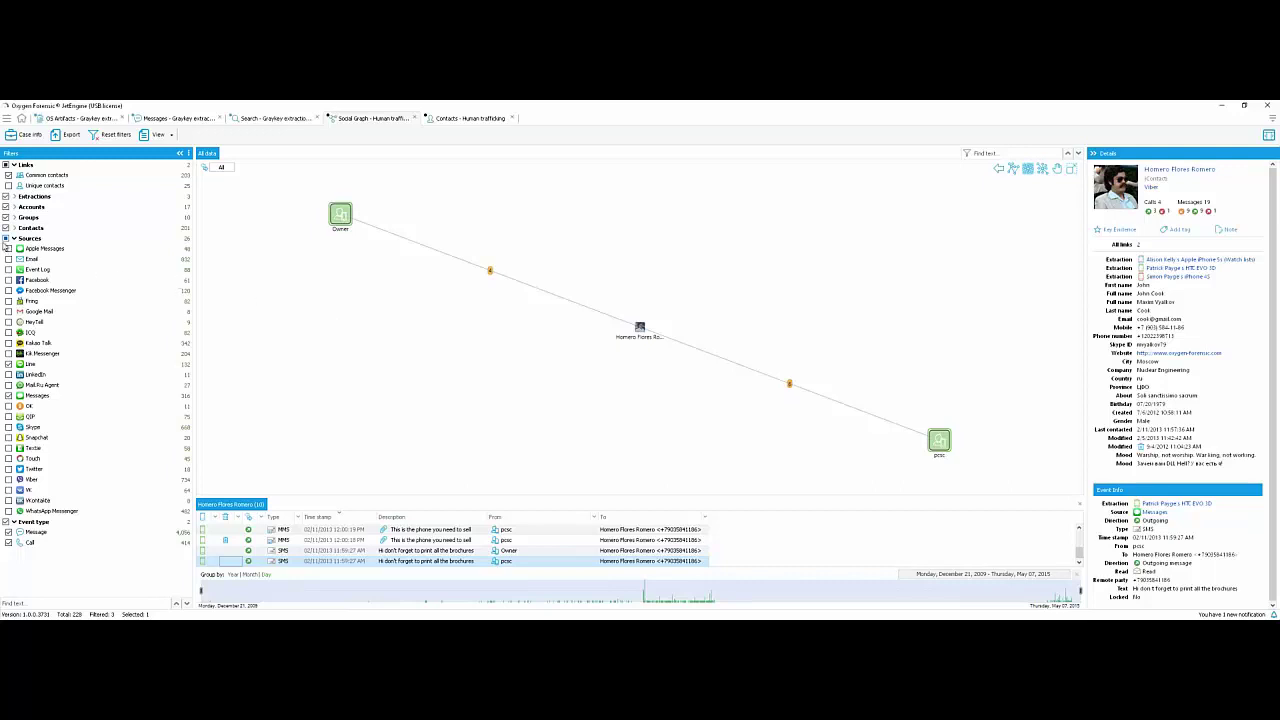
Step: Re-enable all Sources so the contact's graph shows its five linked contacts
click(7, 239)
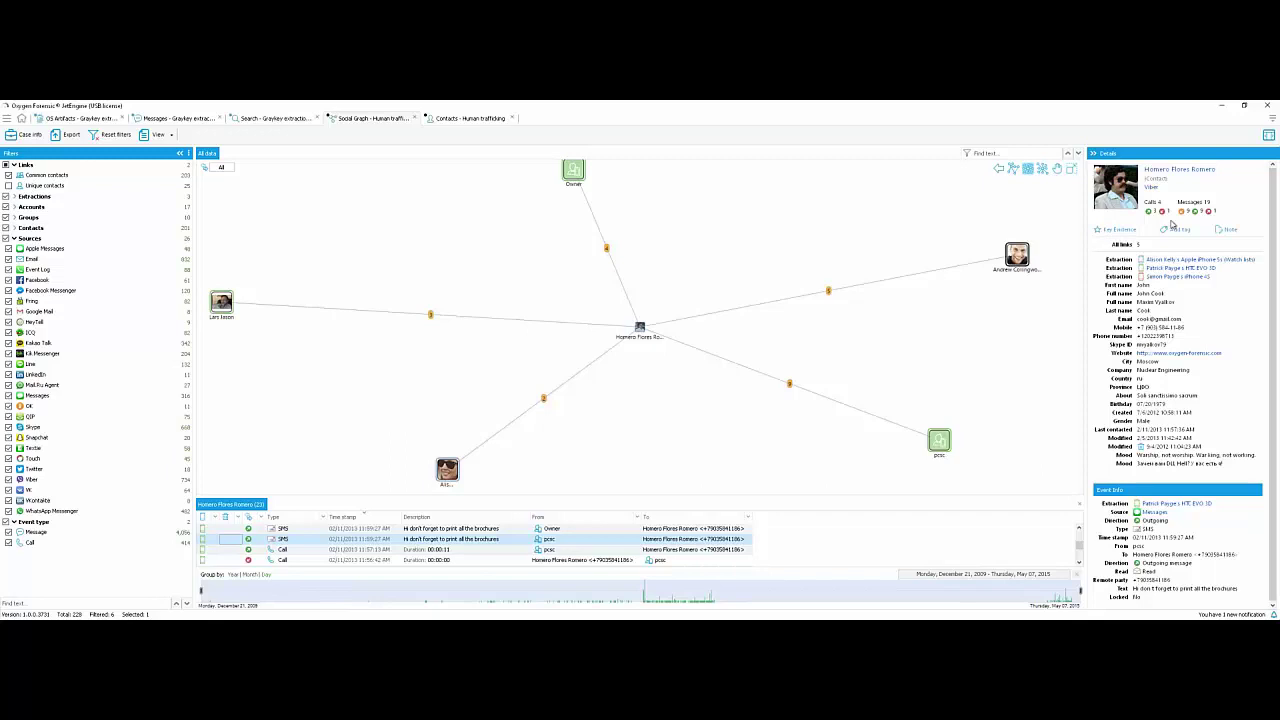
Step: Tag the contact as Important and Of interest, then switch to the Messages list
click(1180, 231)
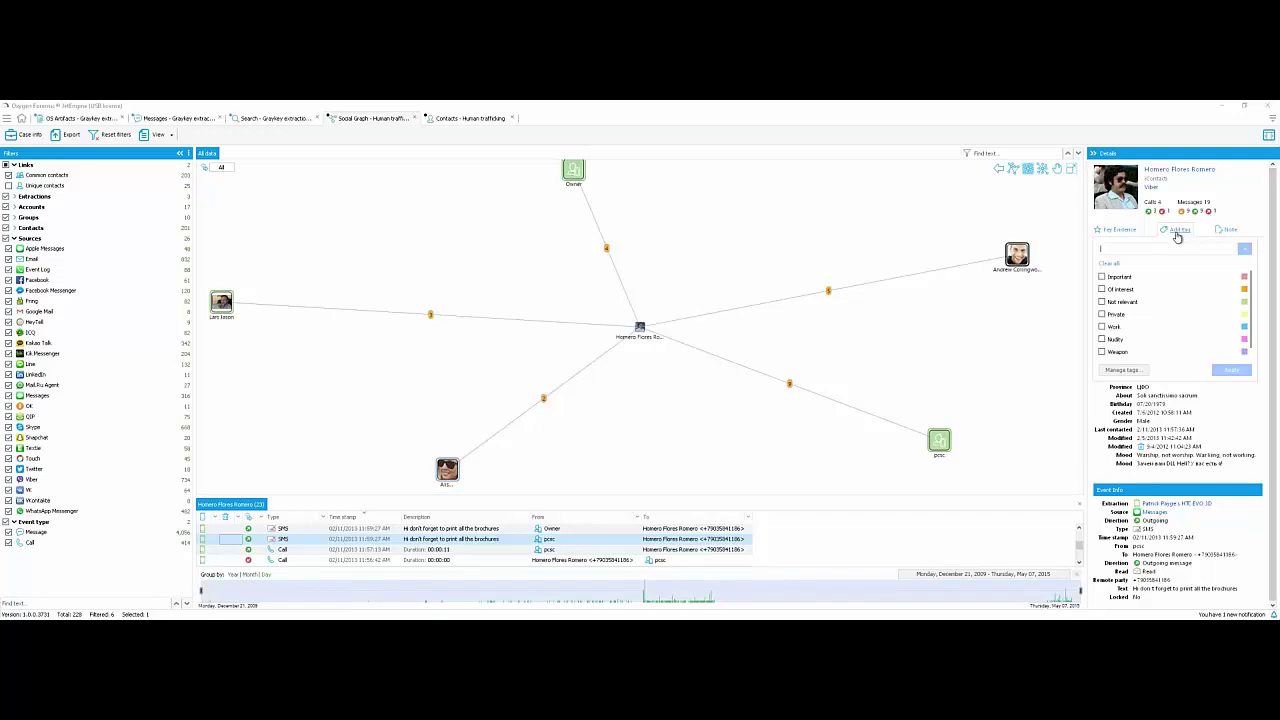
click(1104, 278)
click(1103, 290)
click(1224, 371)
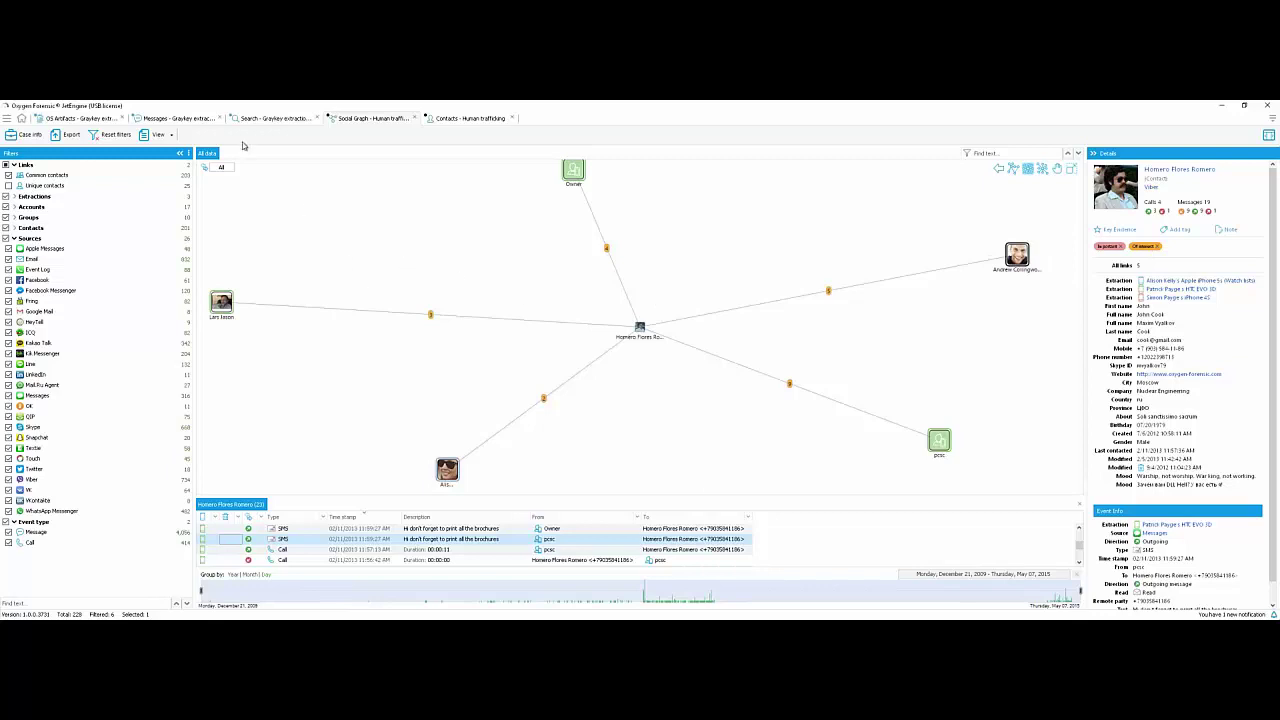
click(195, 119)
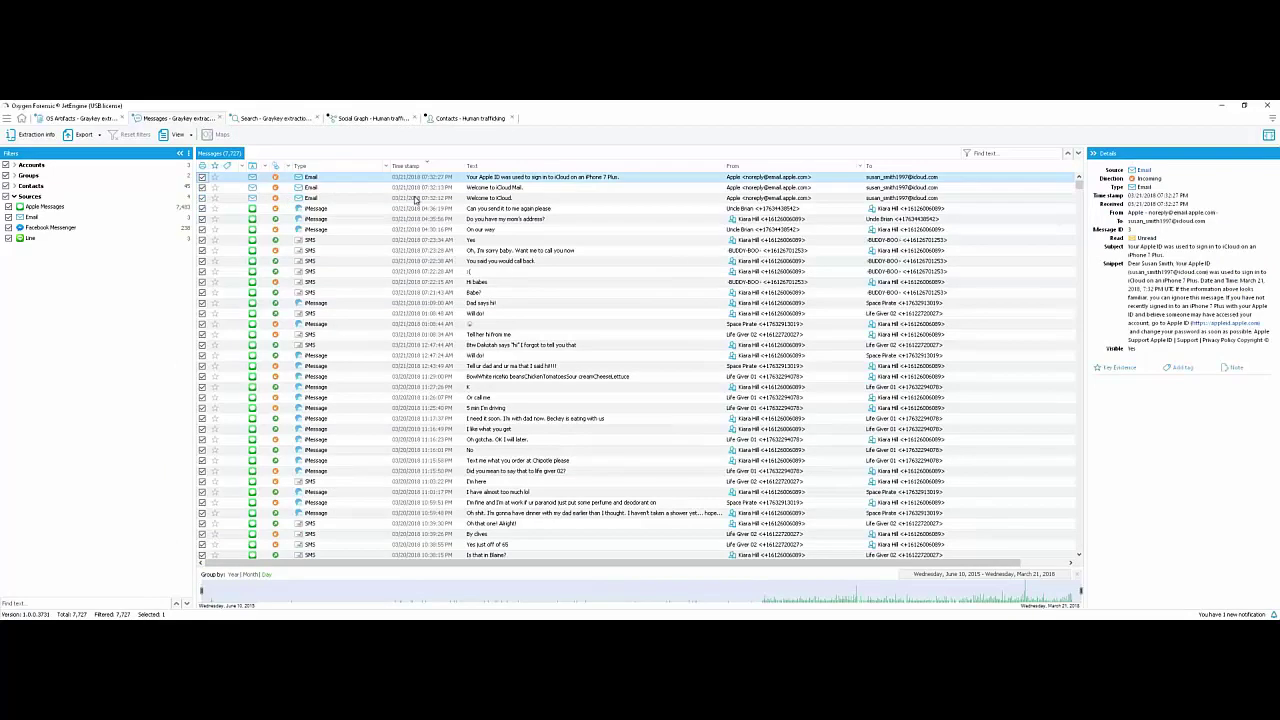
Step: Tag the Apple ID sign-in email as Private, review tag filters, and show the Cases tree
right_click(227, 182)
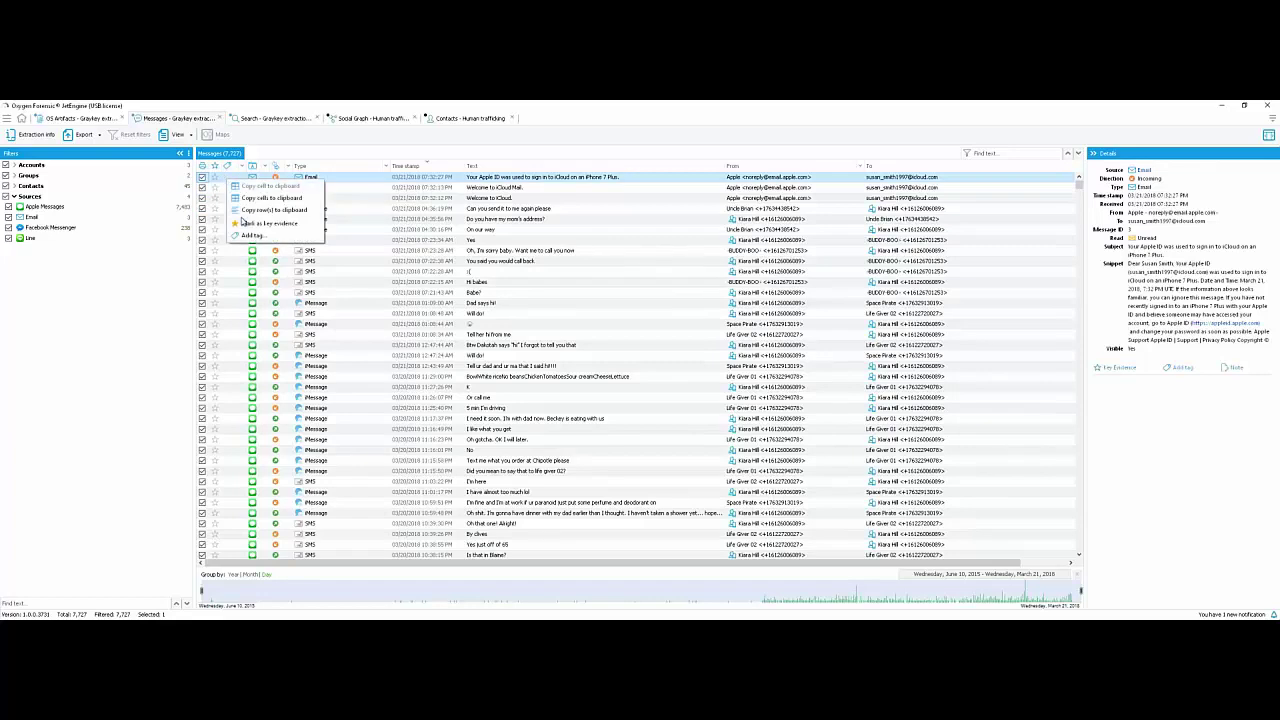
click(250, 235)
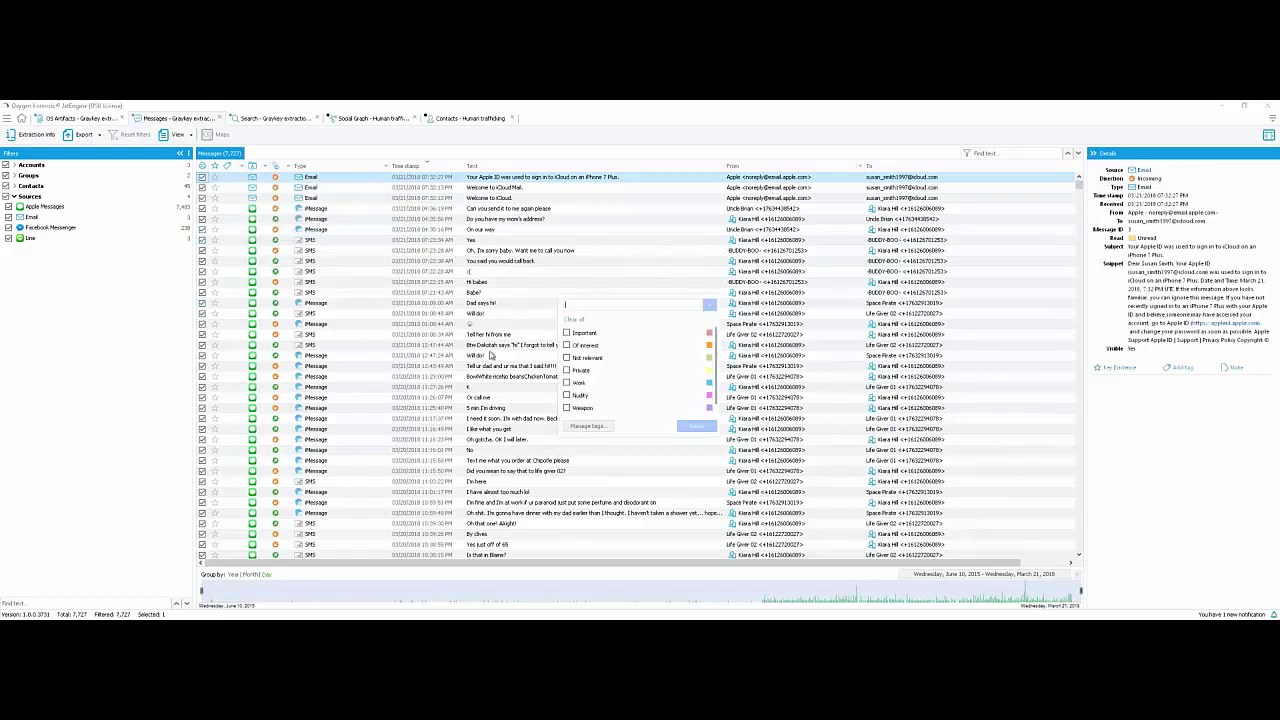
click(567, 370)
click(682, 427)
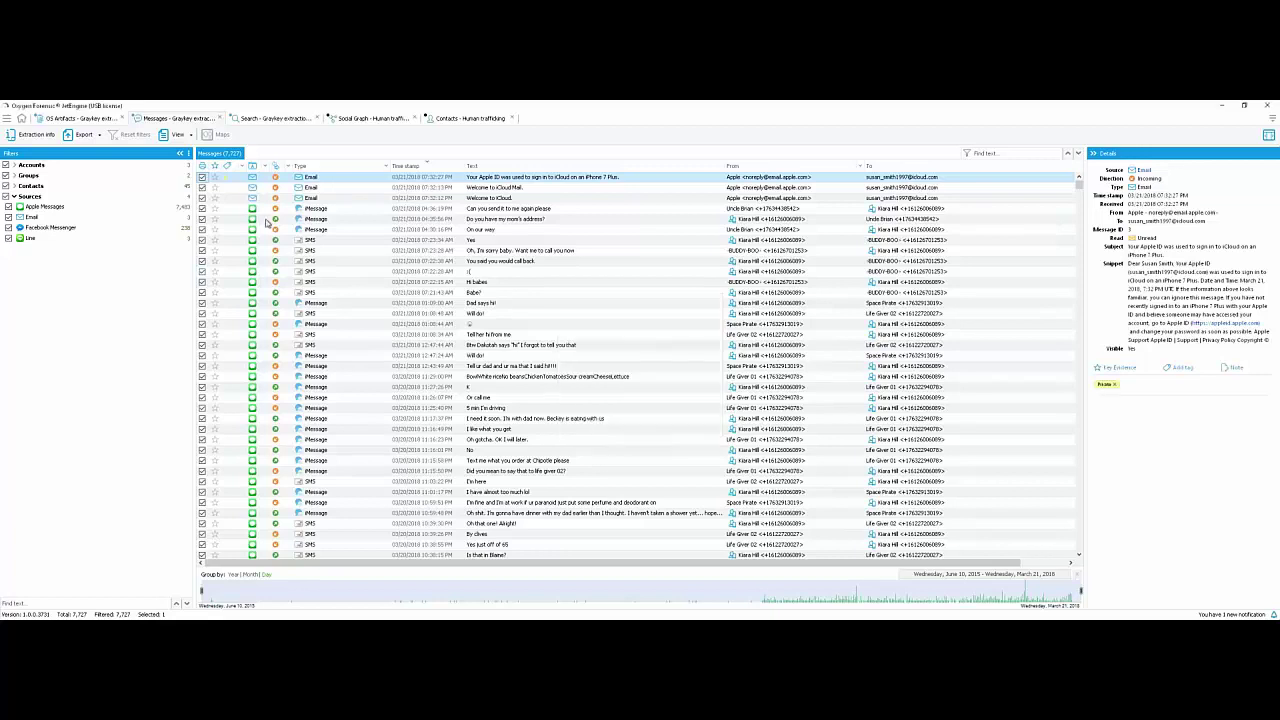
click(242, 168)
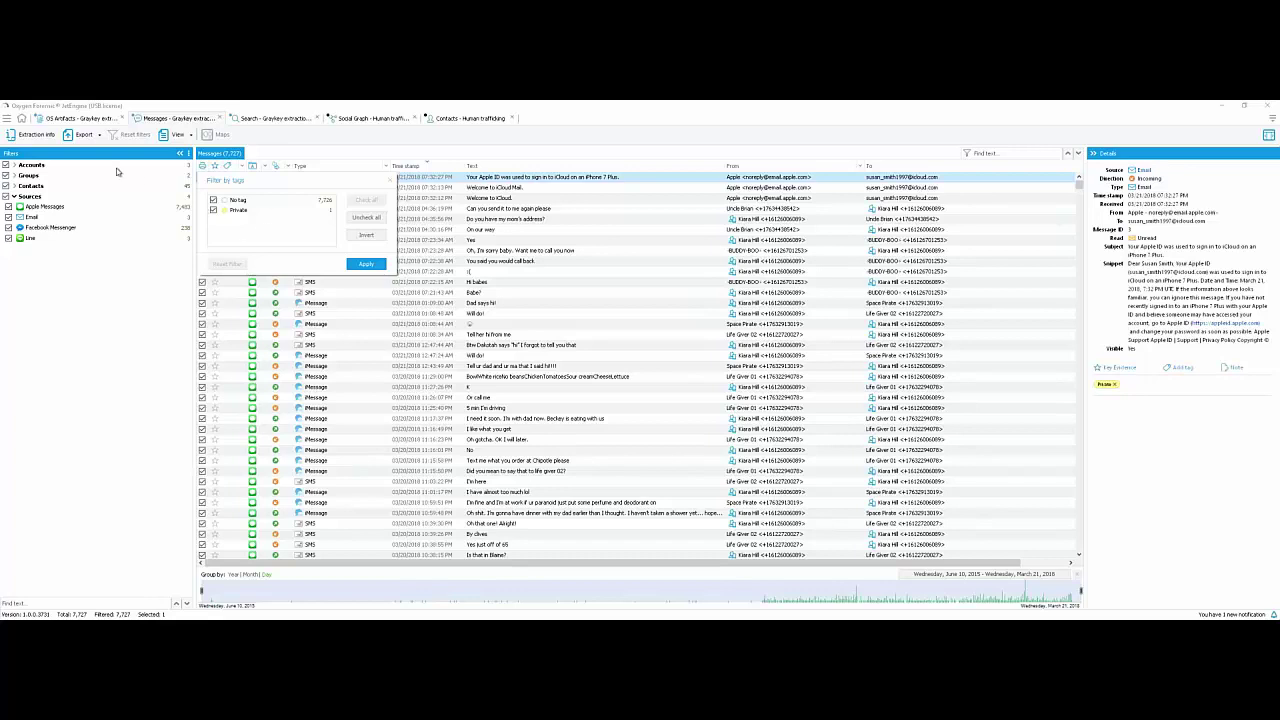
click(9, 121)
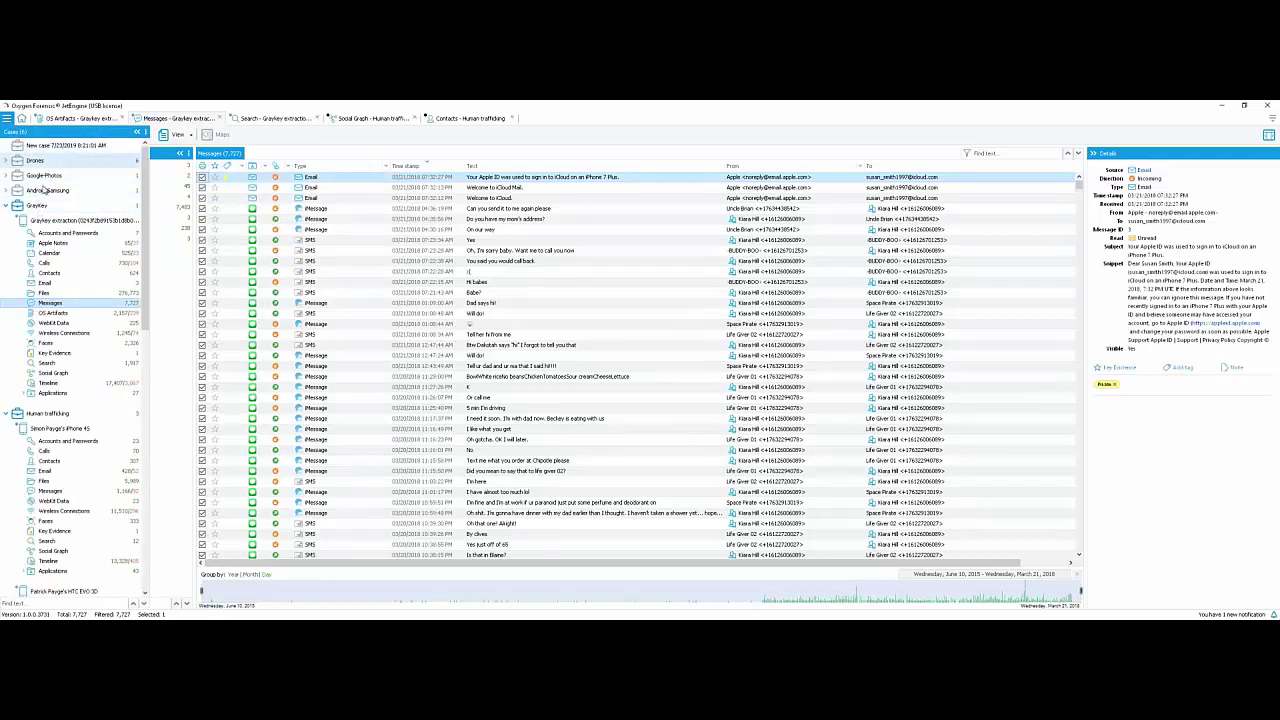
Step: Open the GrayKey case overview and launch its Export dialog, defaulting to PDF with all sections
click(45, 206)
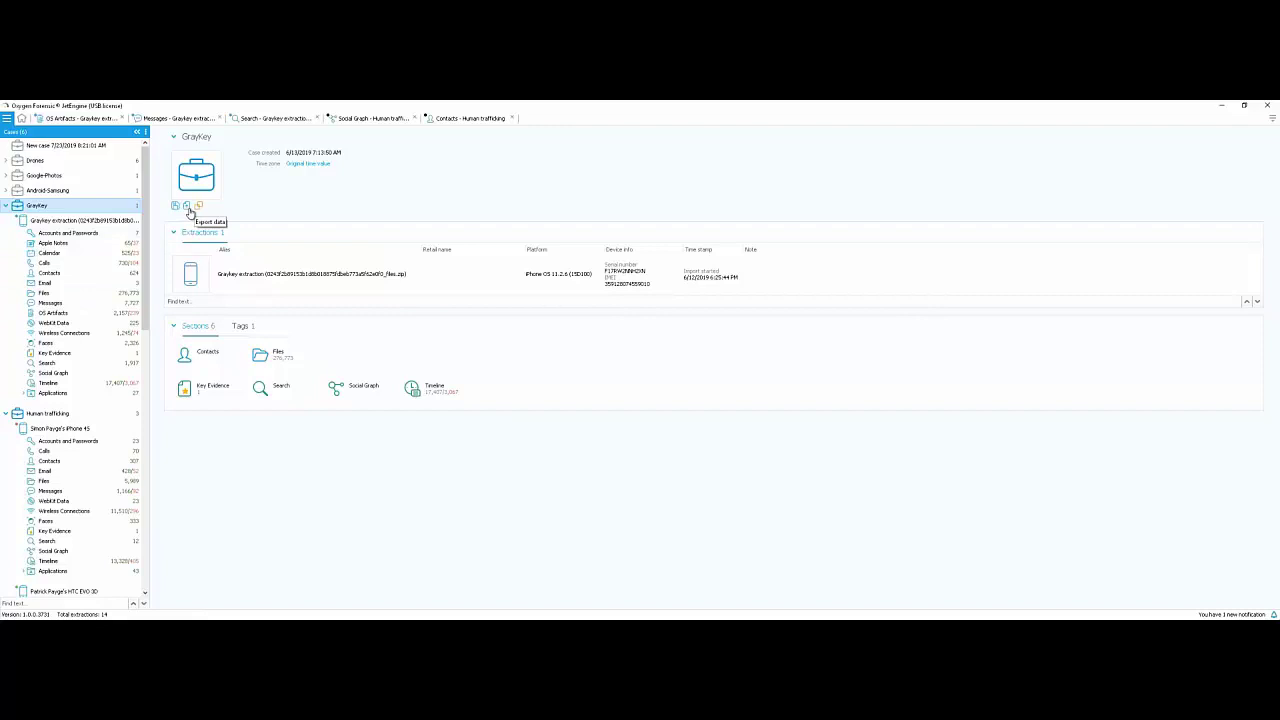
click(187, 207)
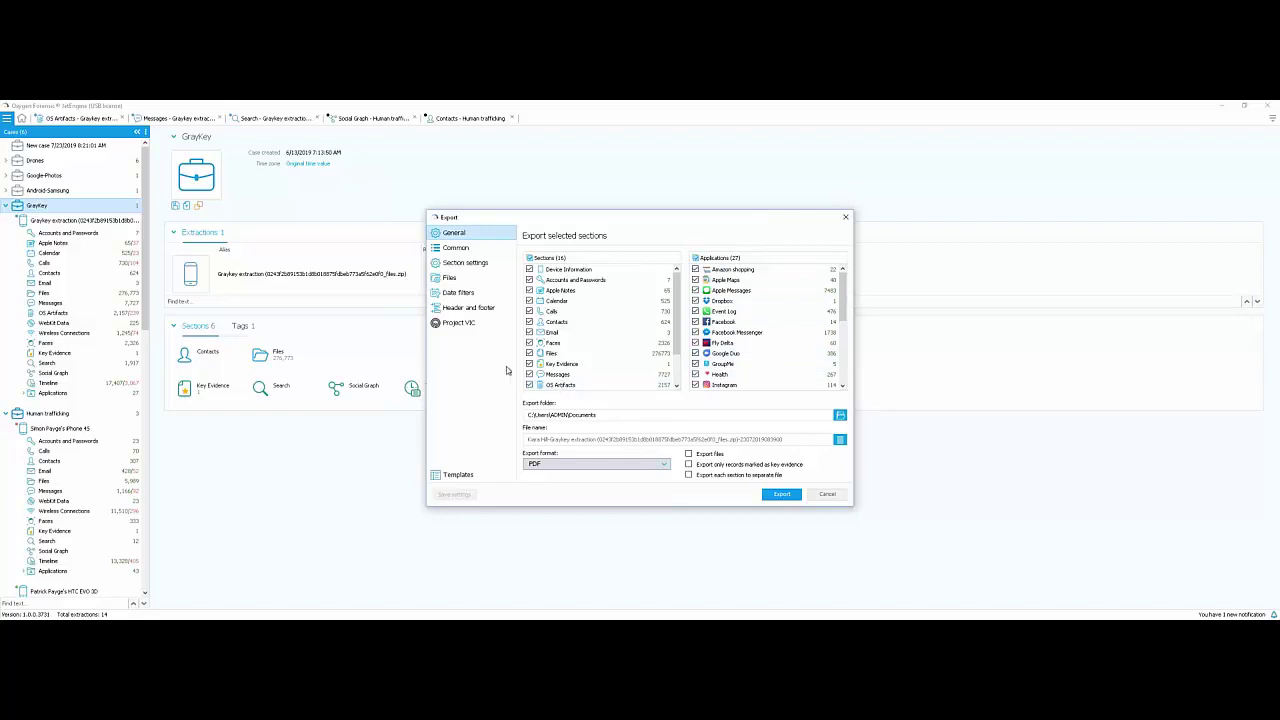
click(463, 250)
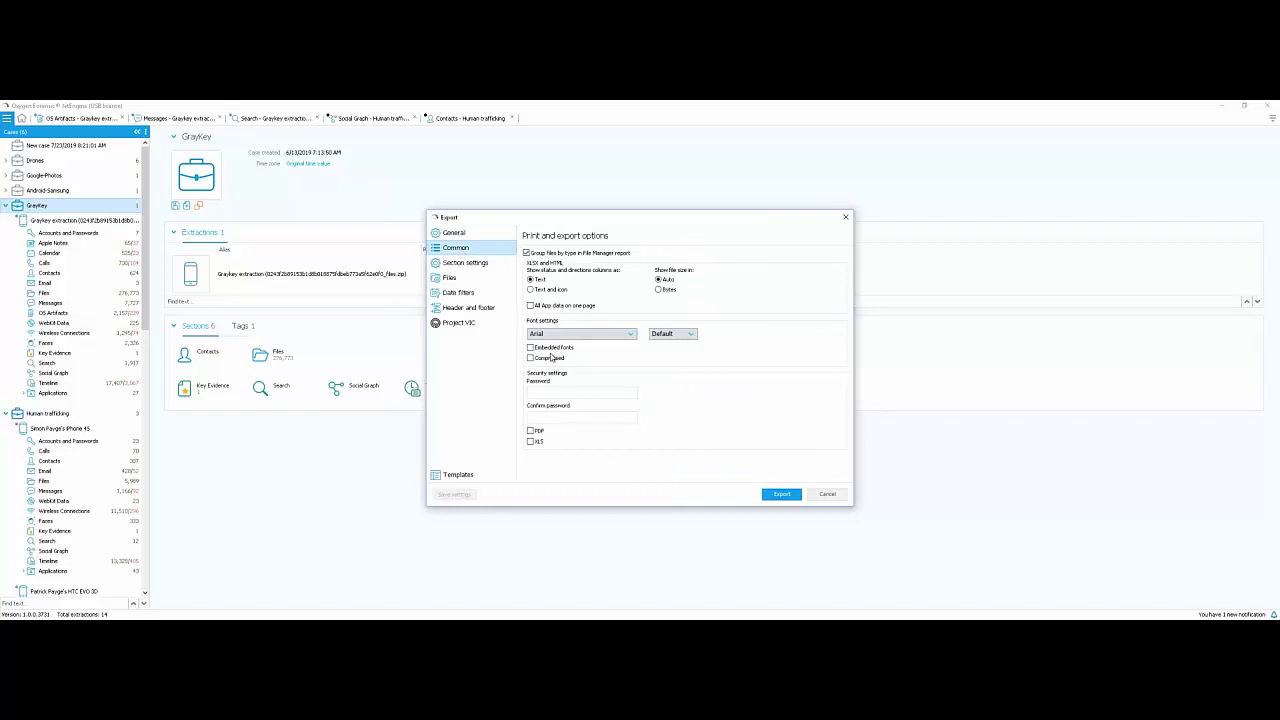
click(451, 293)
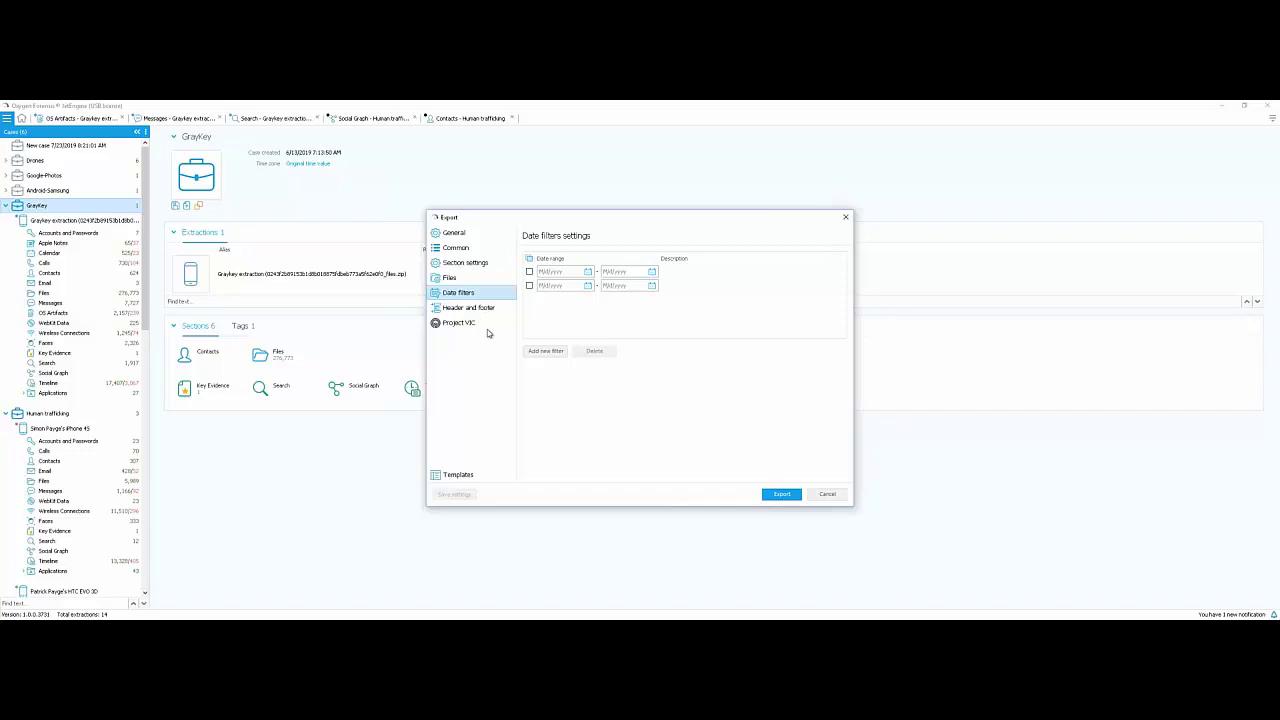
click(465, 238)
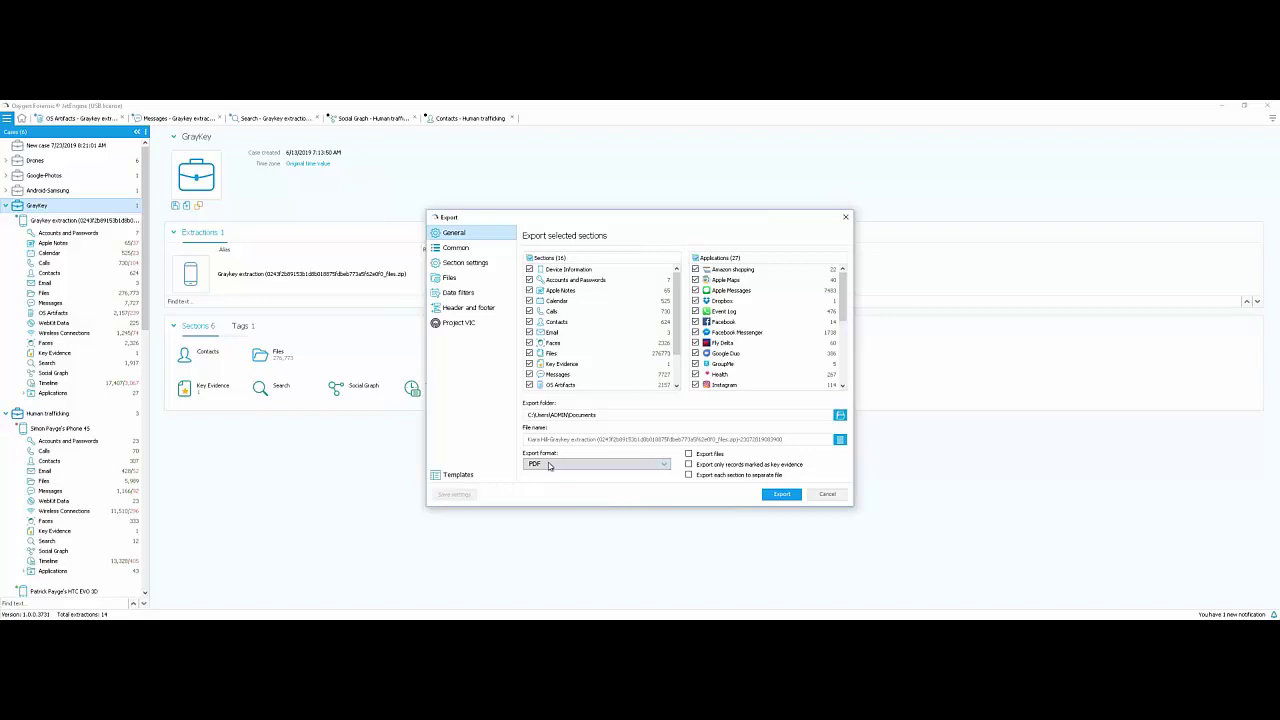
click(594, 466)
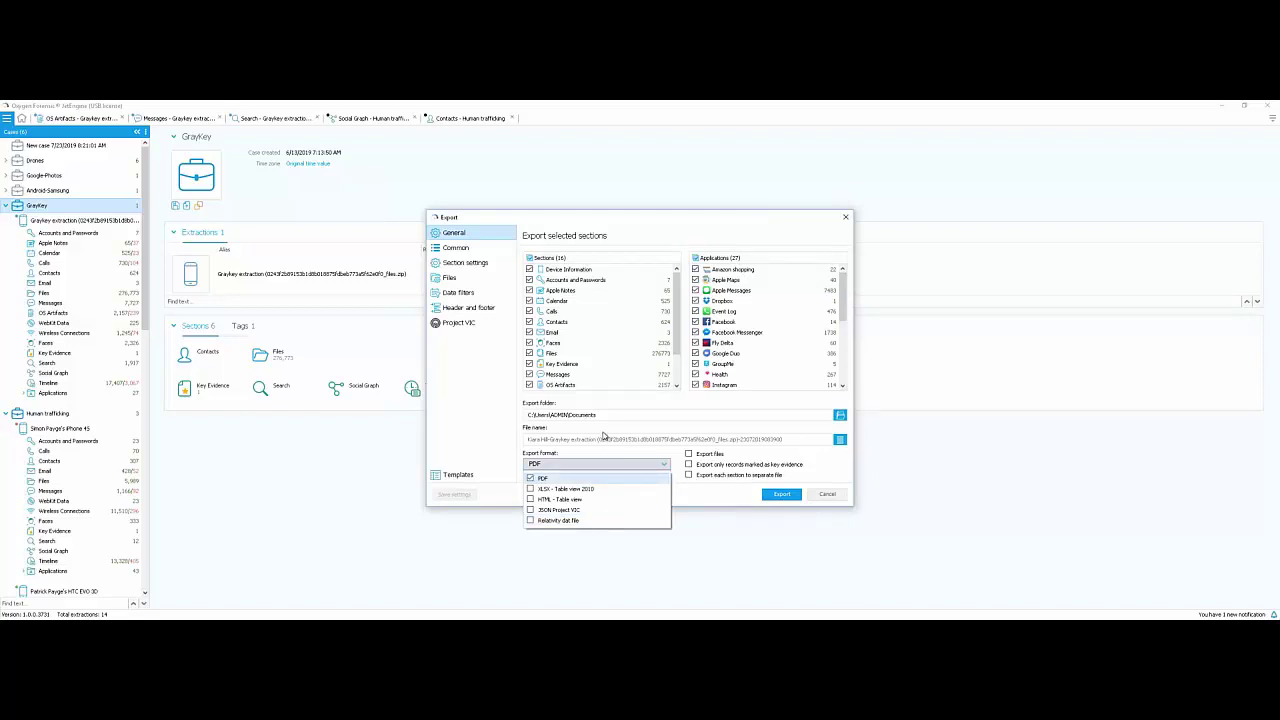
click(603, 436)
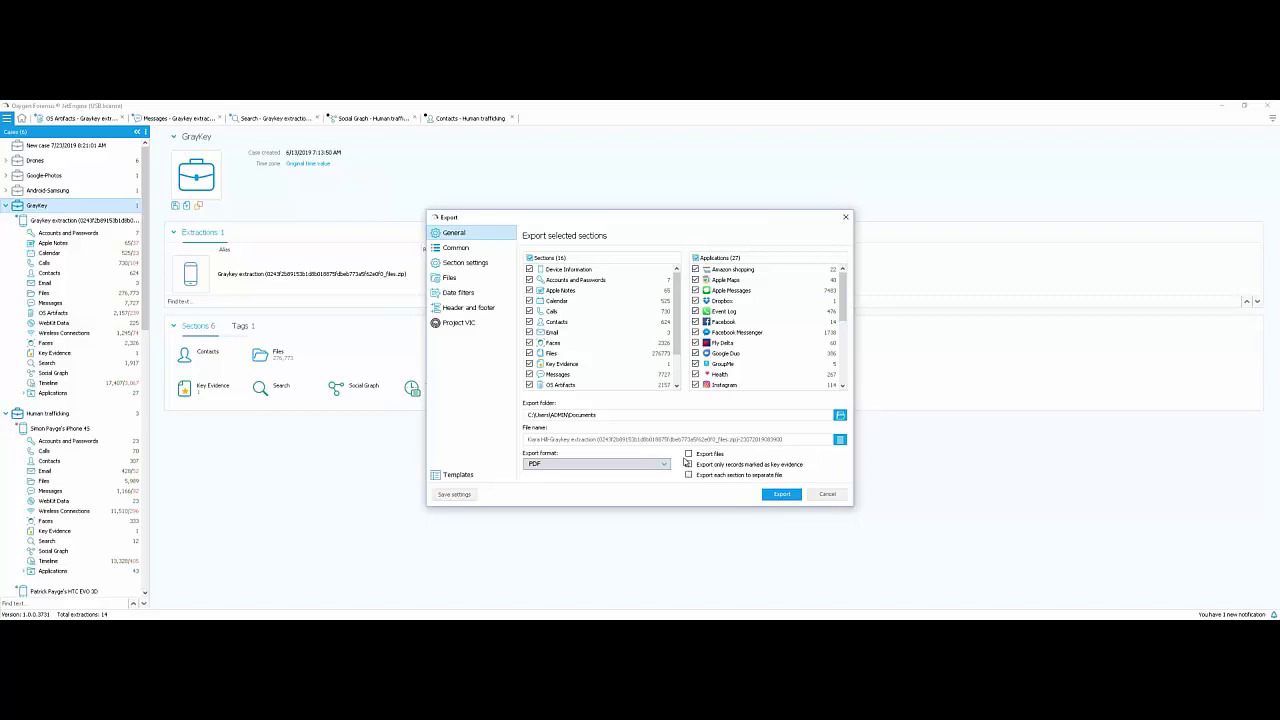
Step: Dismiss the Export dialog and view the Faces section of the GrayKey iPhone extraction
click(846, 218)
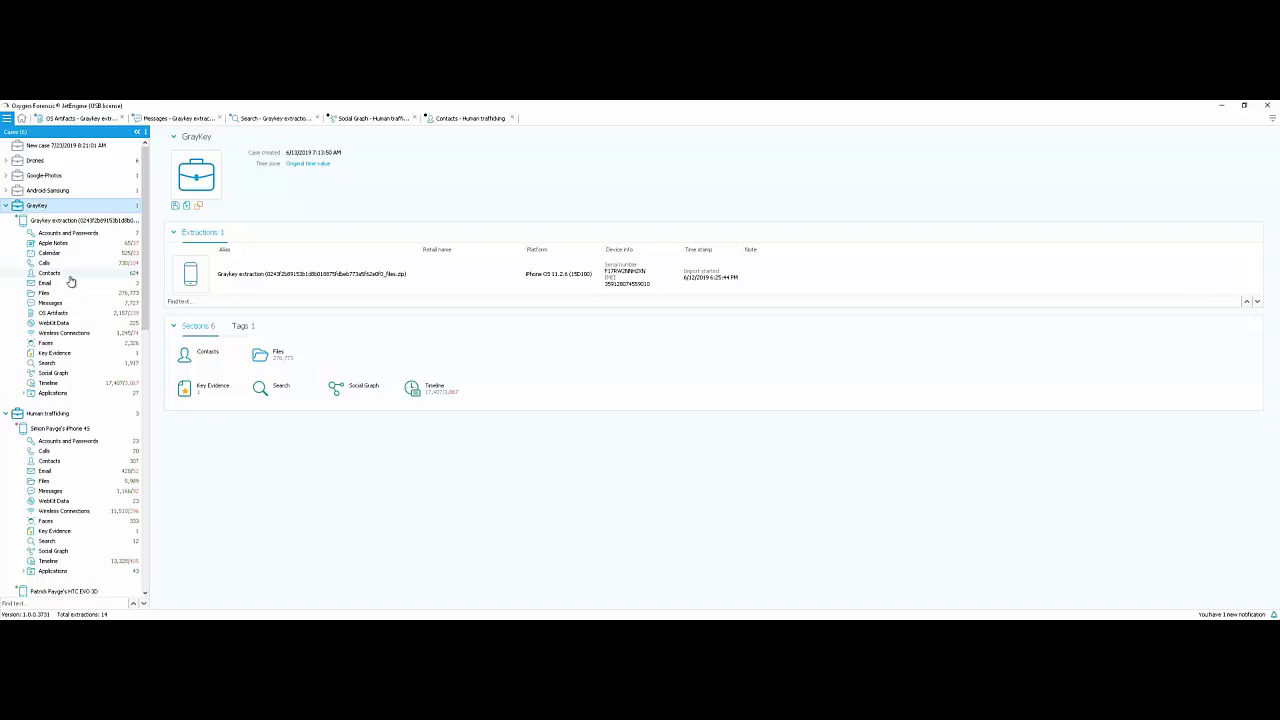
click(70, 346)
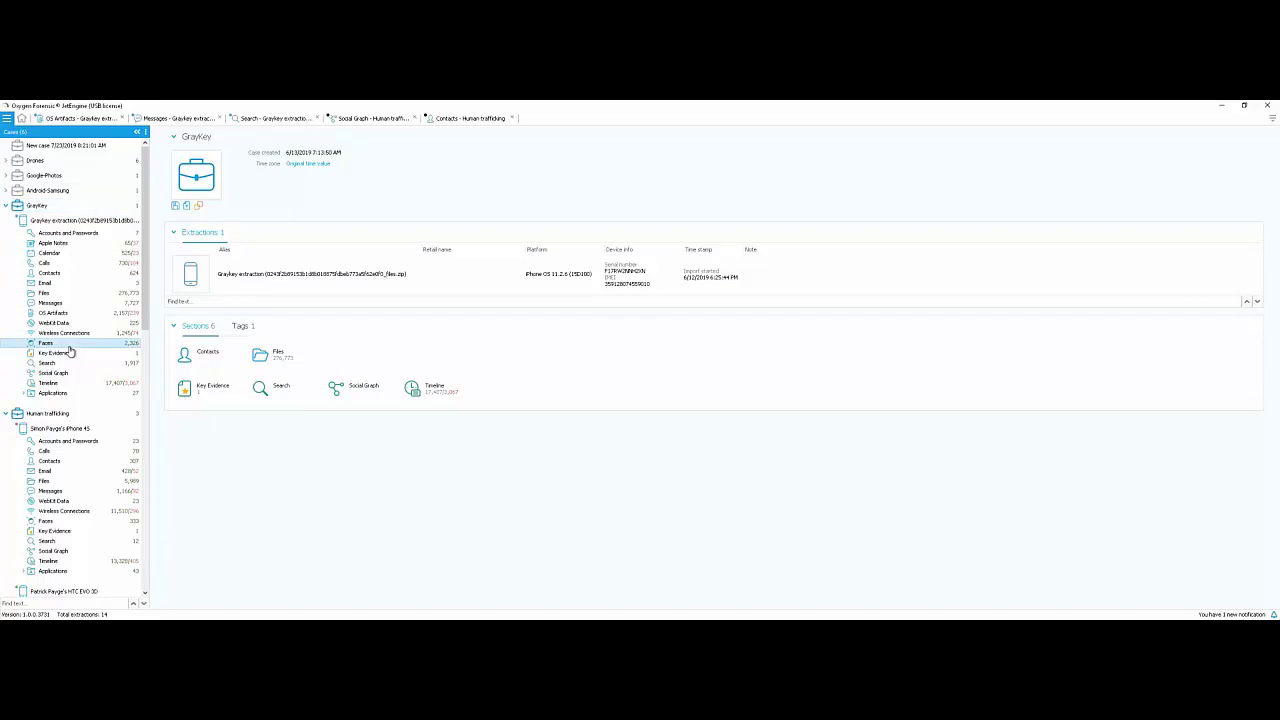
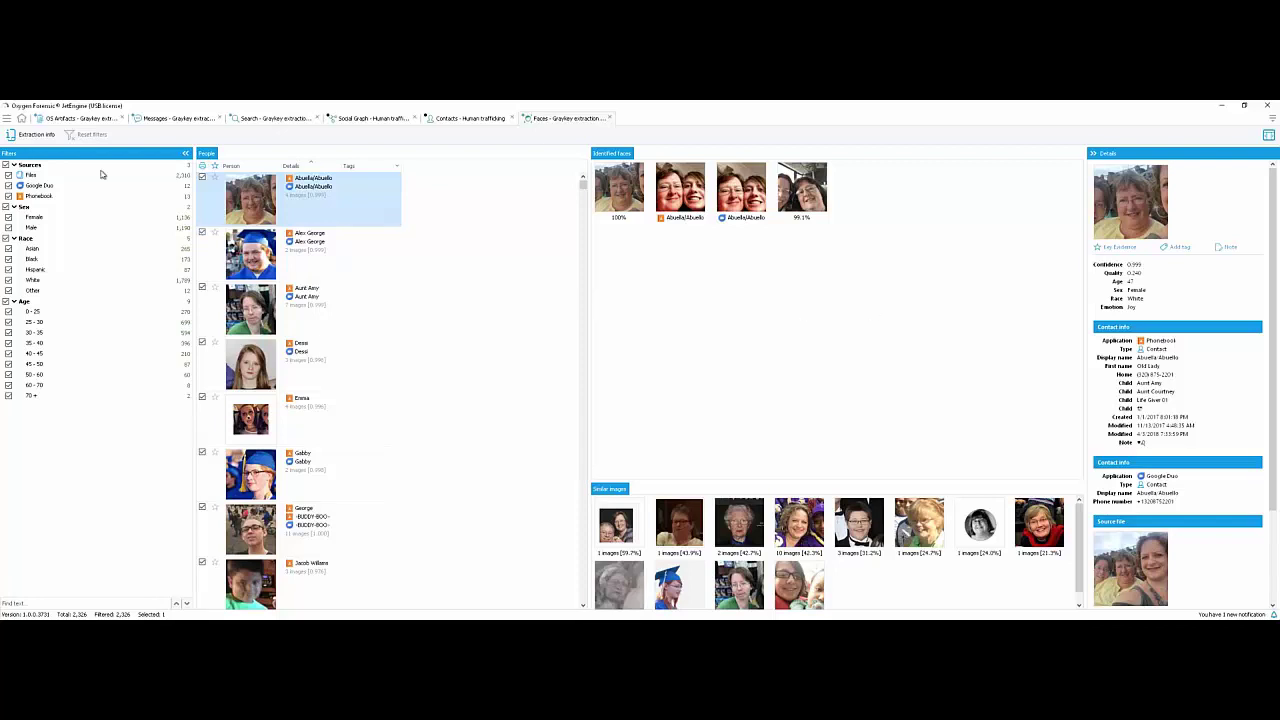
Step: Switch to the Cases tree and expand Unassigned extractions to reveal the Apple zip (DCIM.zip) extraction
click(7, 120)
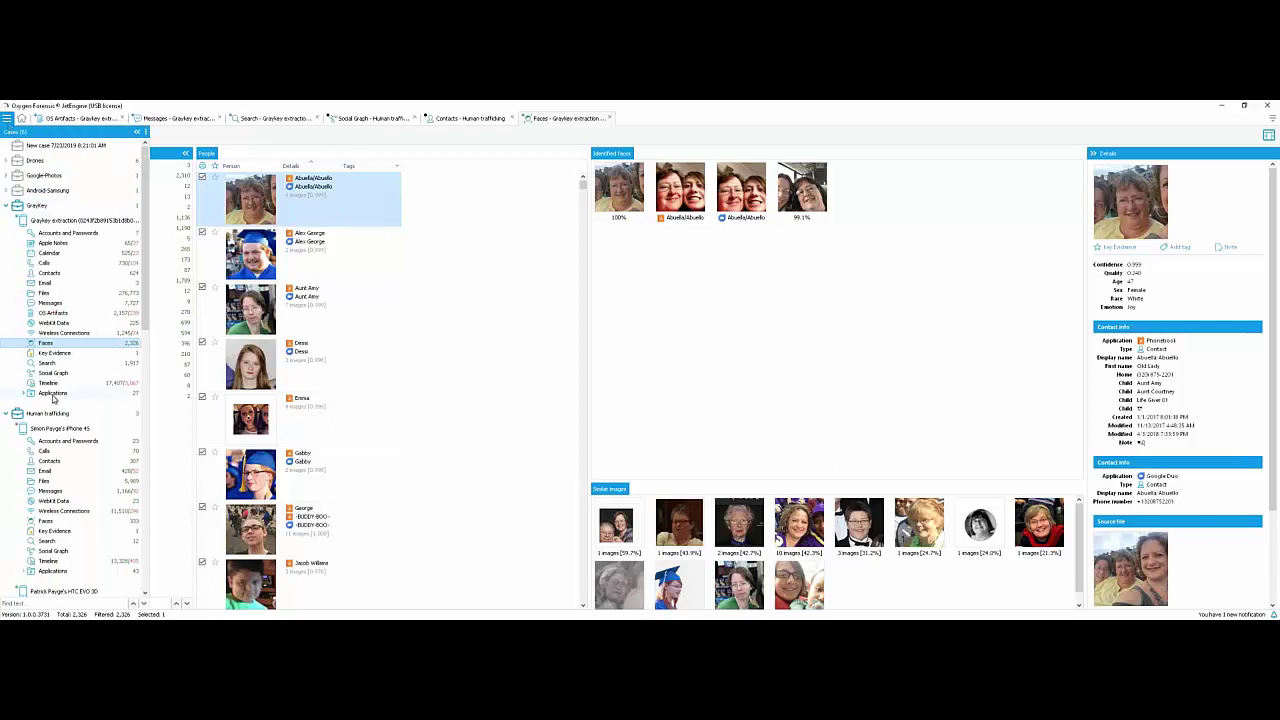
scroll(53, 398, down, 10)
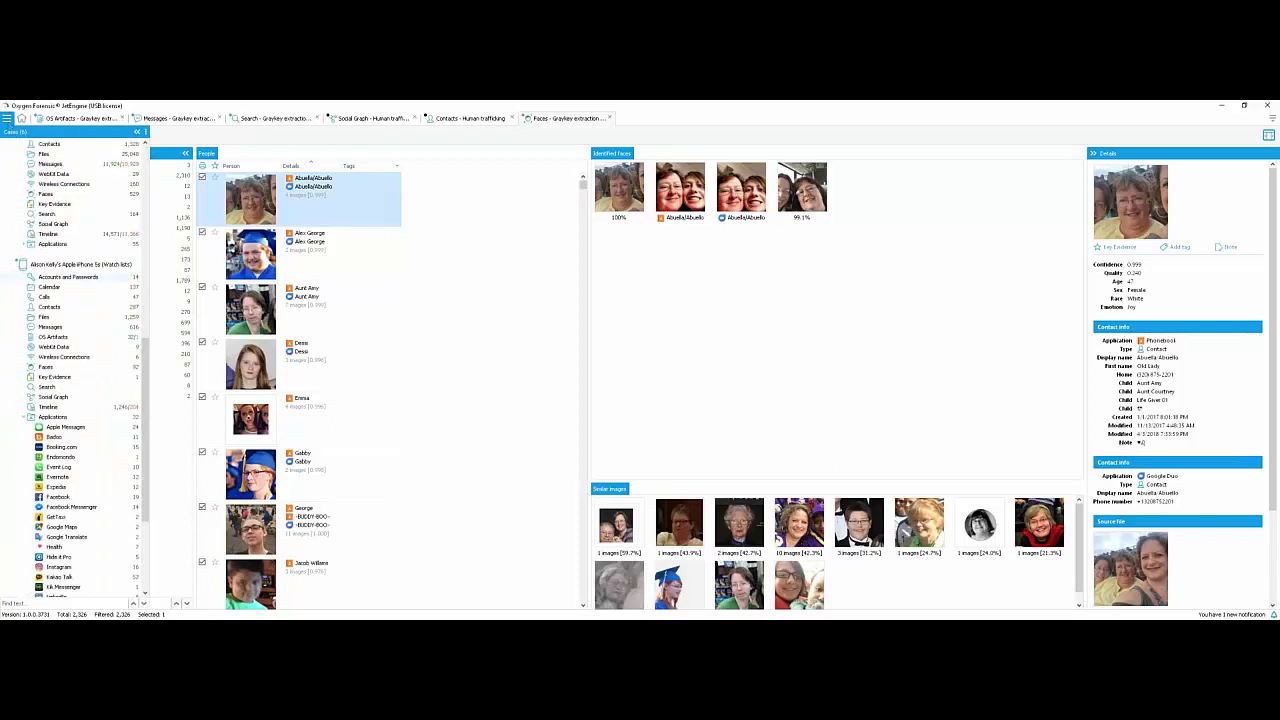
scroll(50, 376, down, 3)
scroll(45, 320, up, 2)
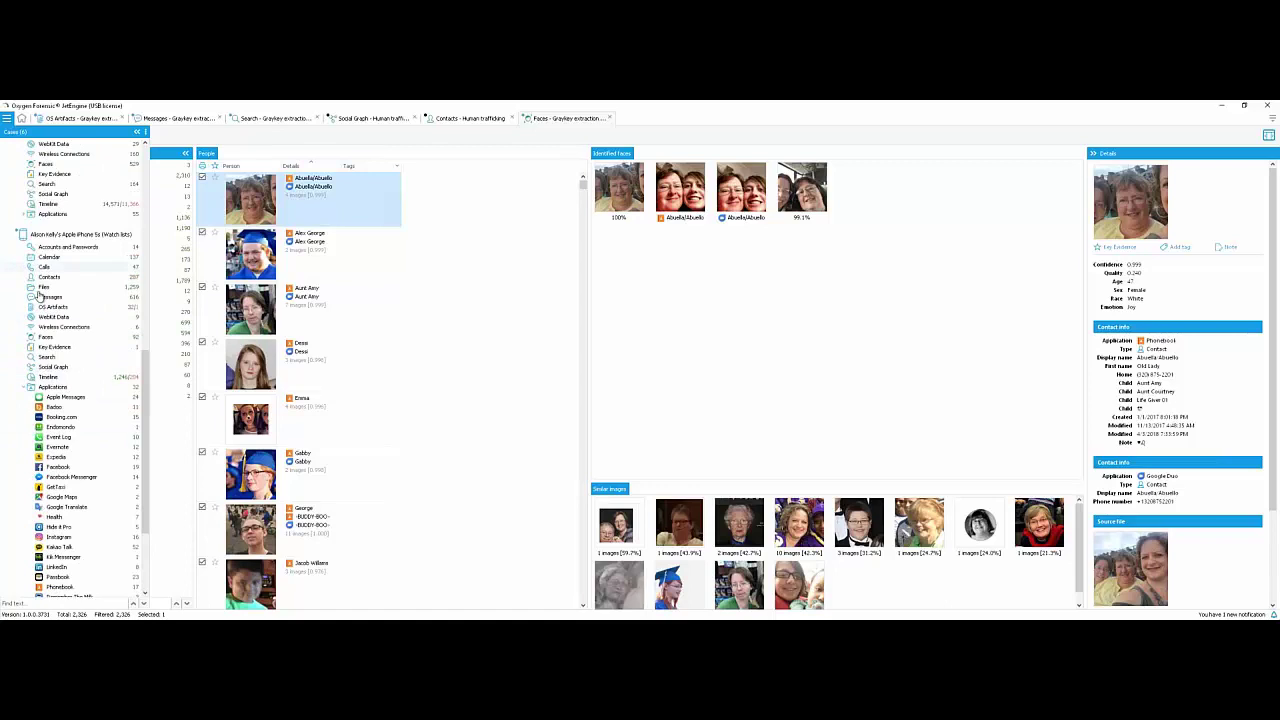
scroll(38, 296, down, 5)
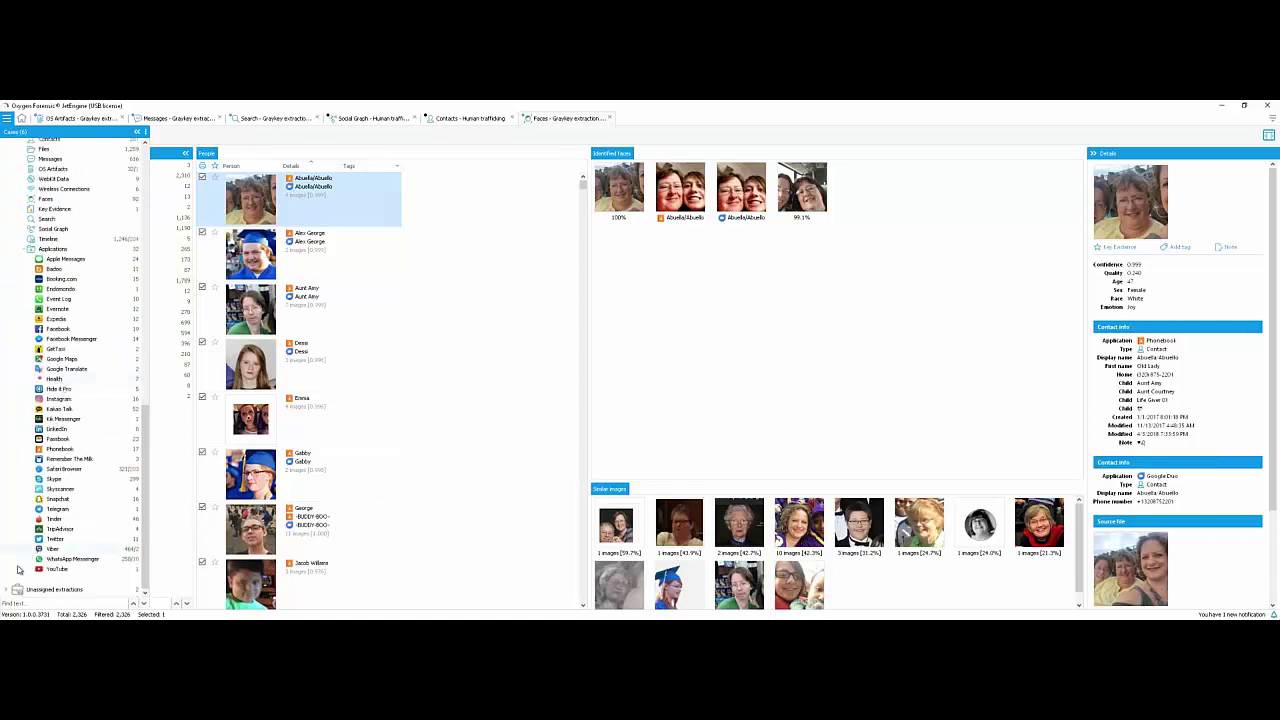
click(8, 590)
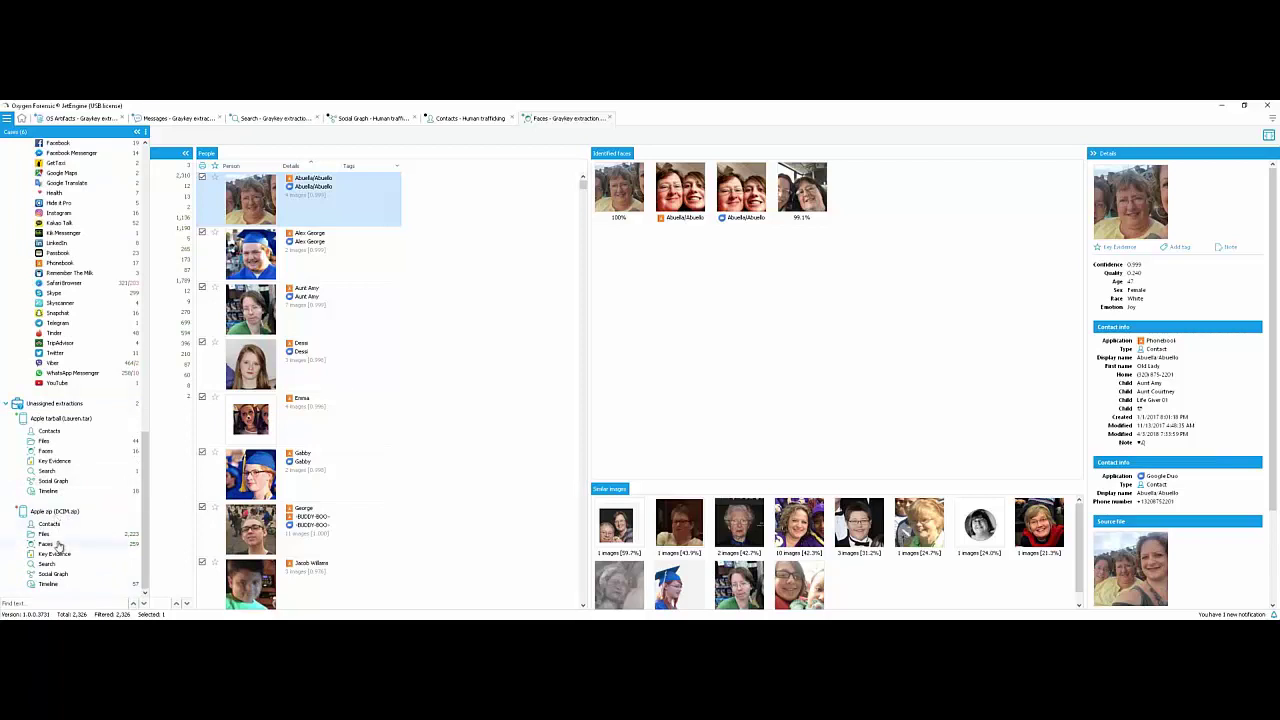
Step: Open Faces for Apple zip (DCIM.zip) and preview the first person's full source photo
click(59, 546)
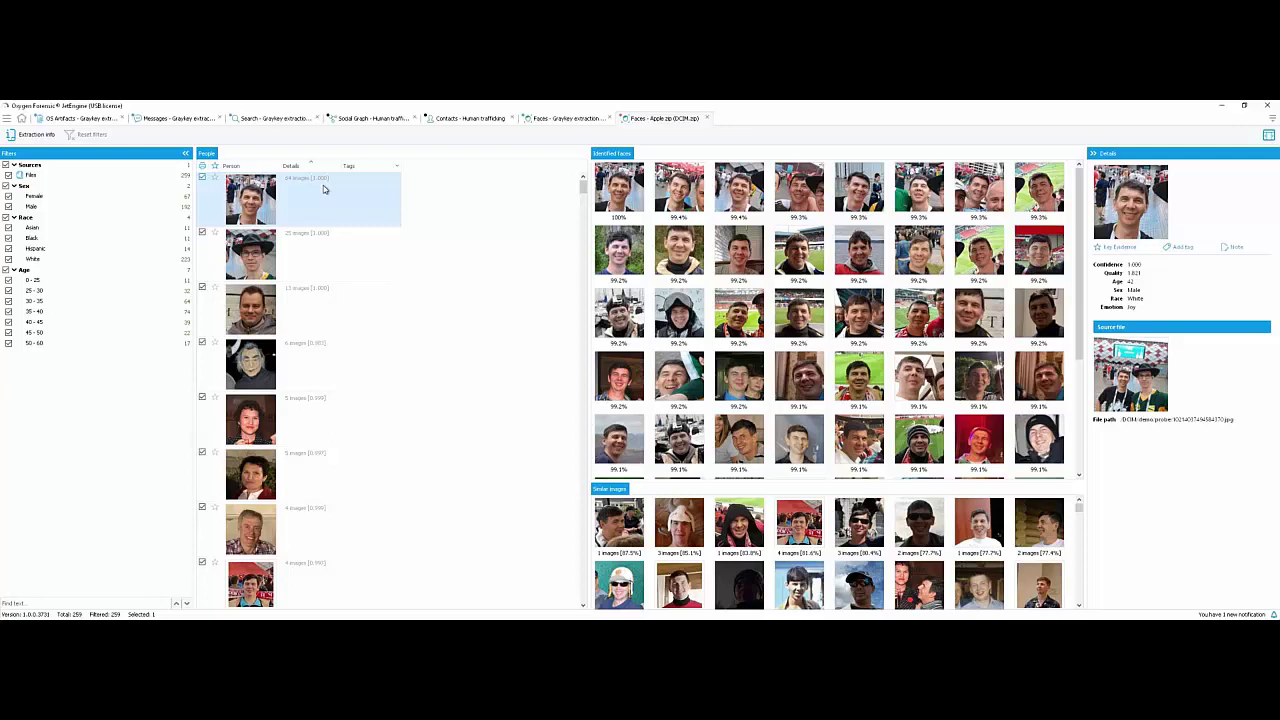
click(252, 200)
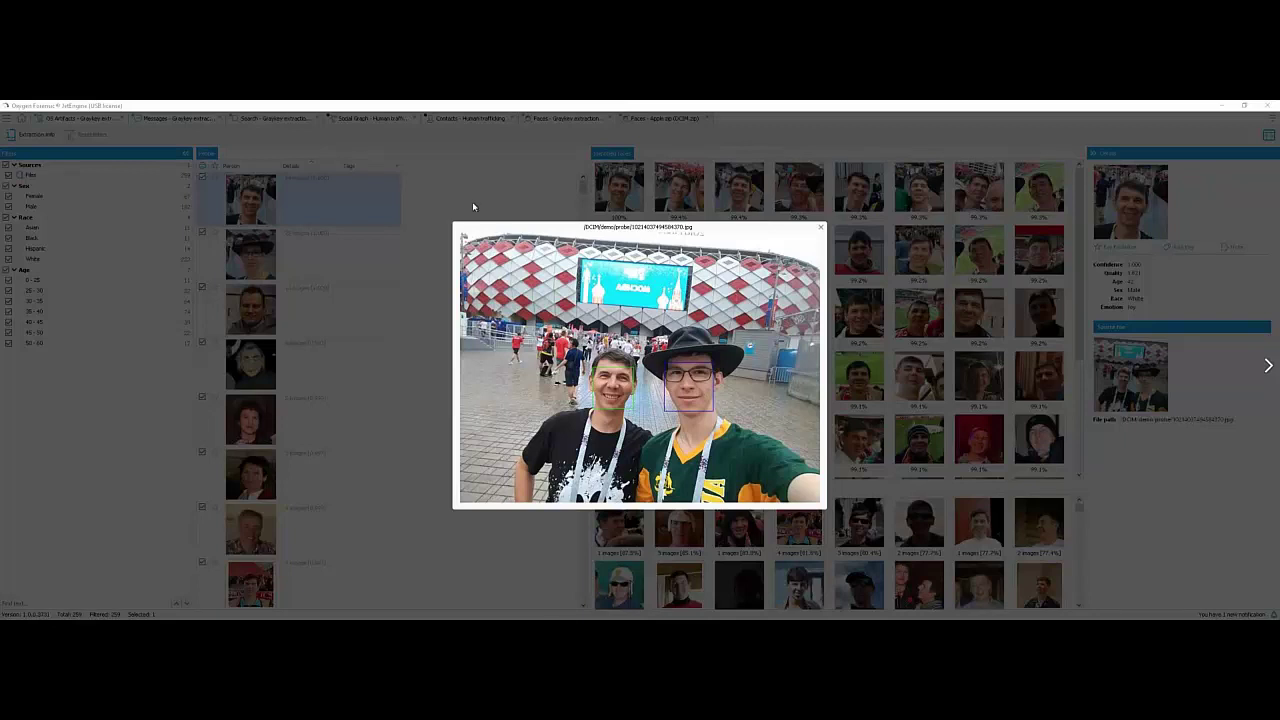
click(345, 194)
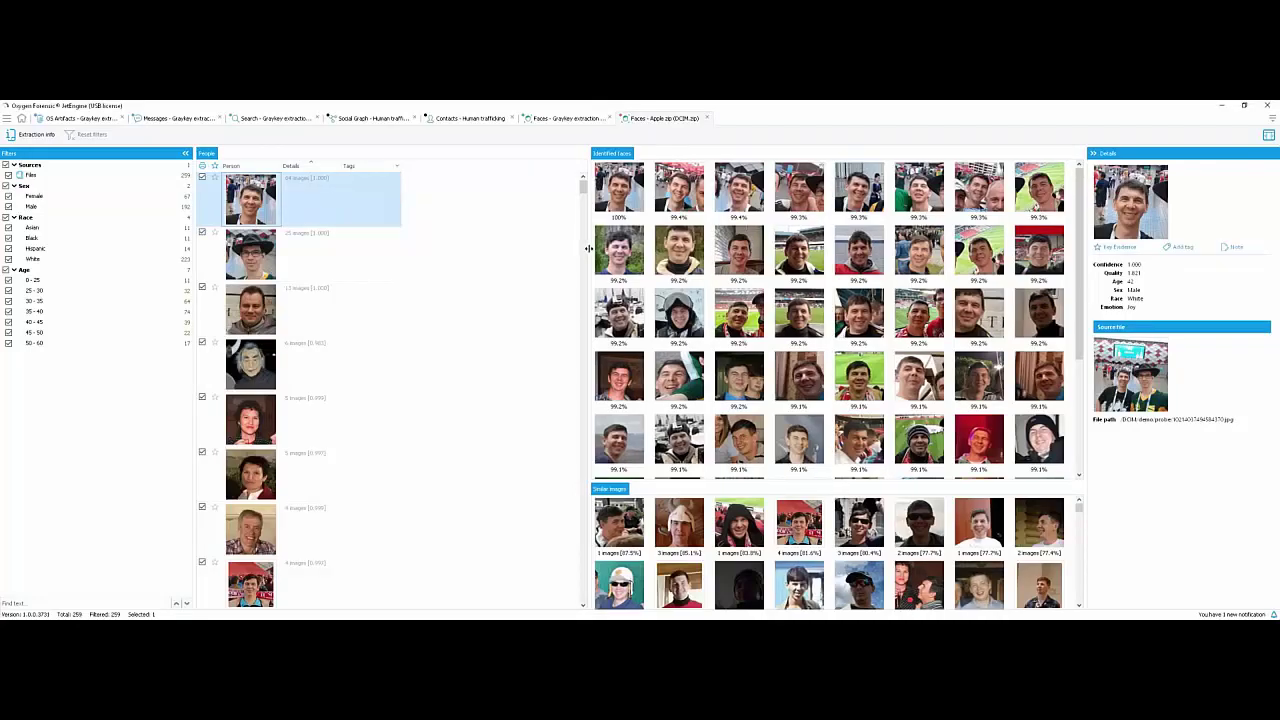
Step: Narrow the People list to widen the face grids and enlarge the Similar images area
drag(482, 234, 393, 245)
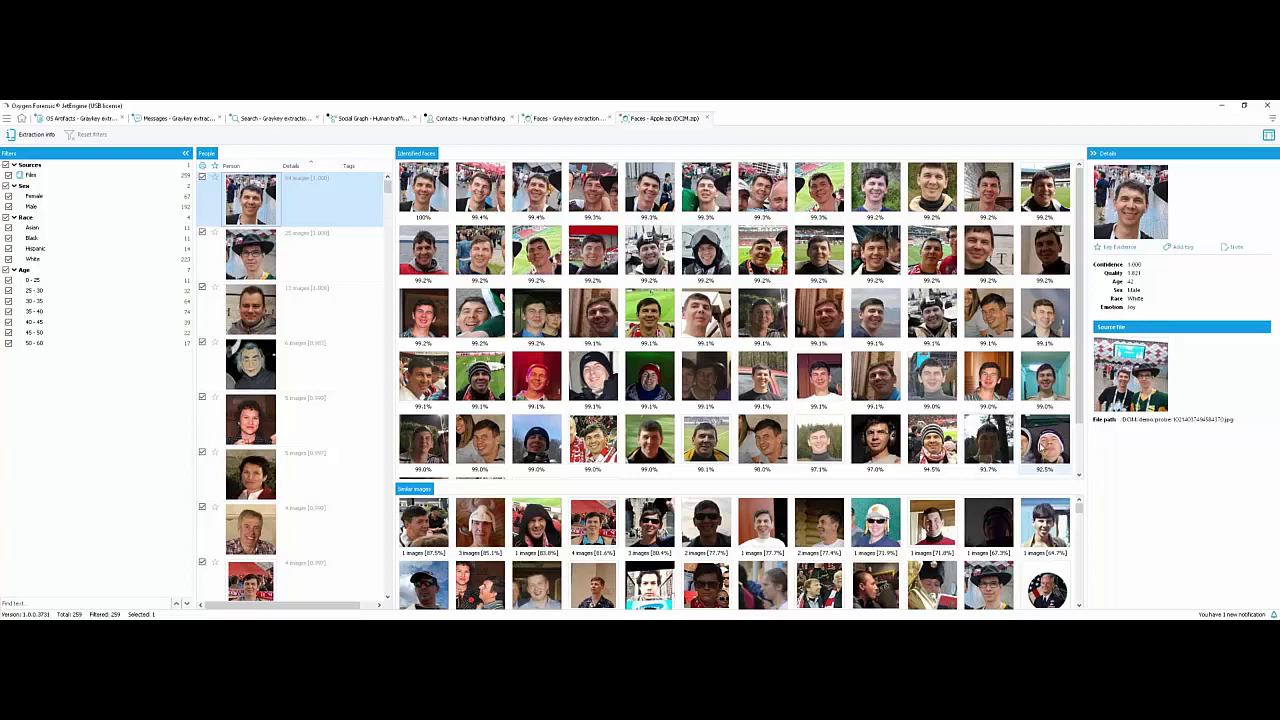
click(1080, 473)
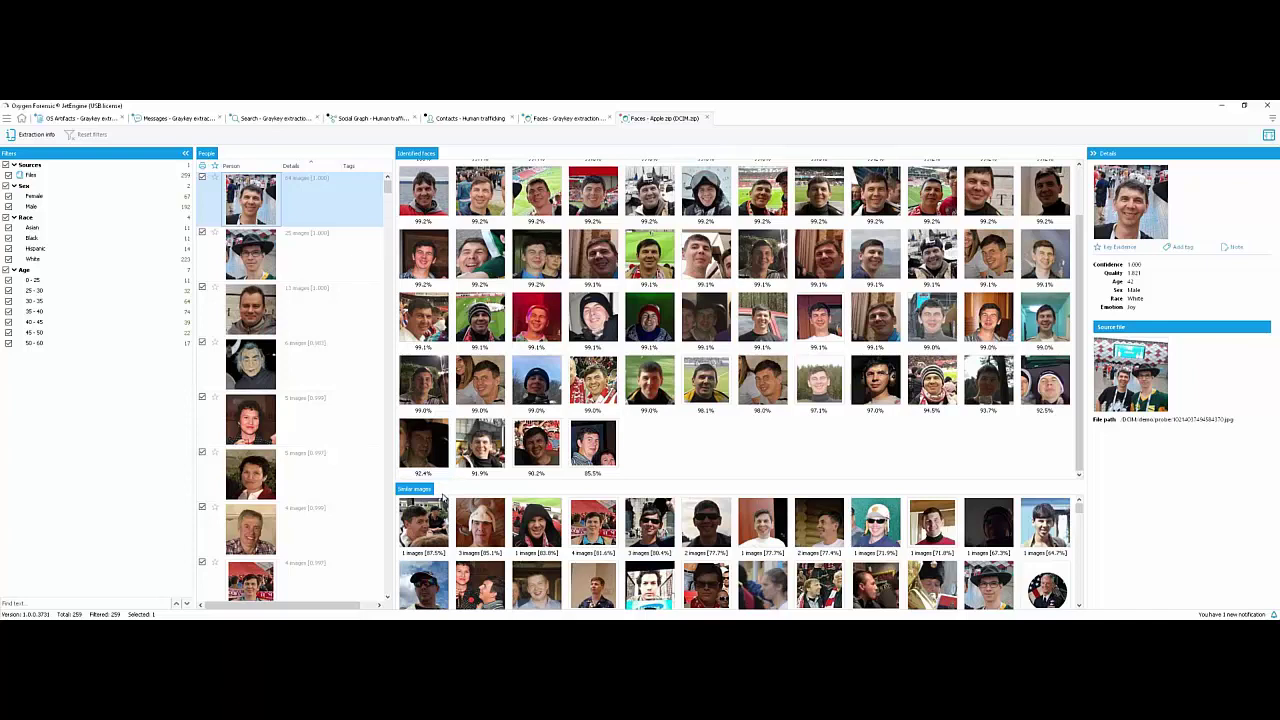
drag(440, 448, 438, 388)
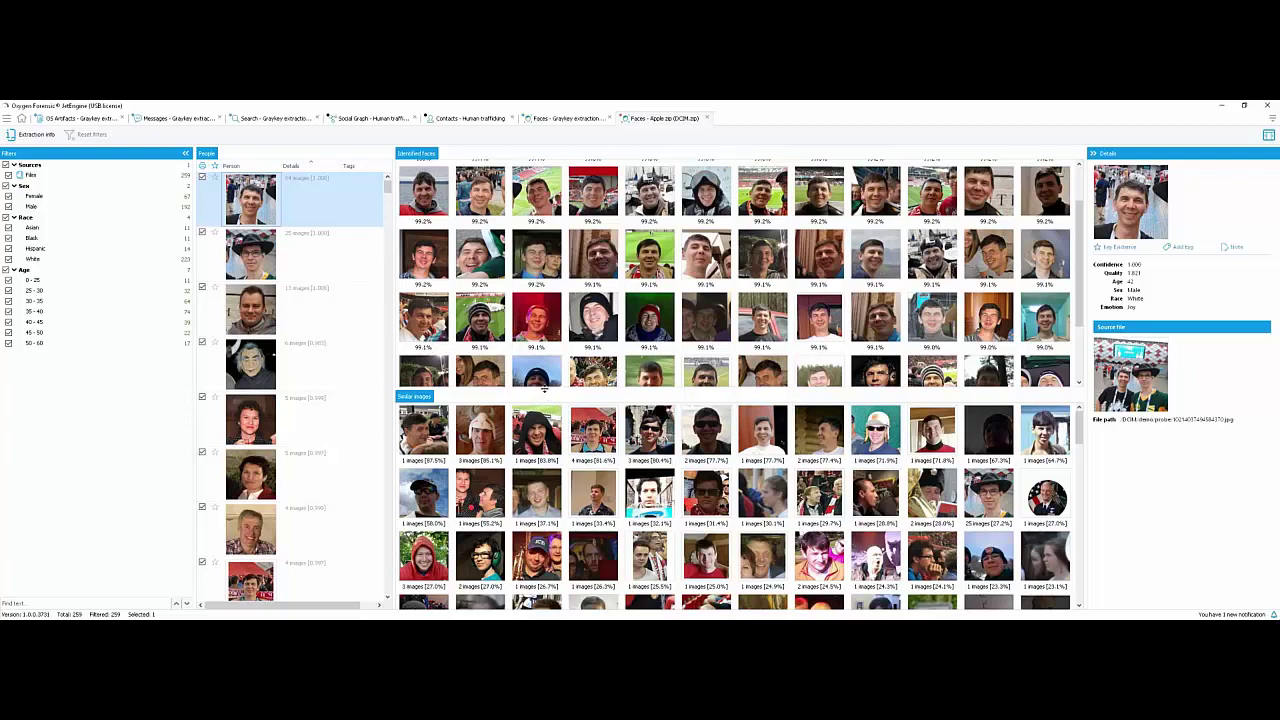
drag(545, 396, 540, 444)
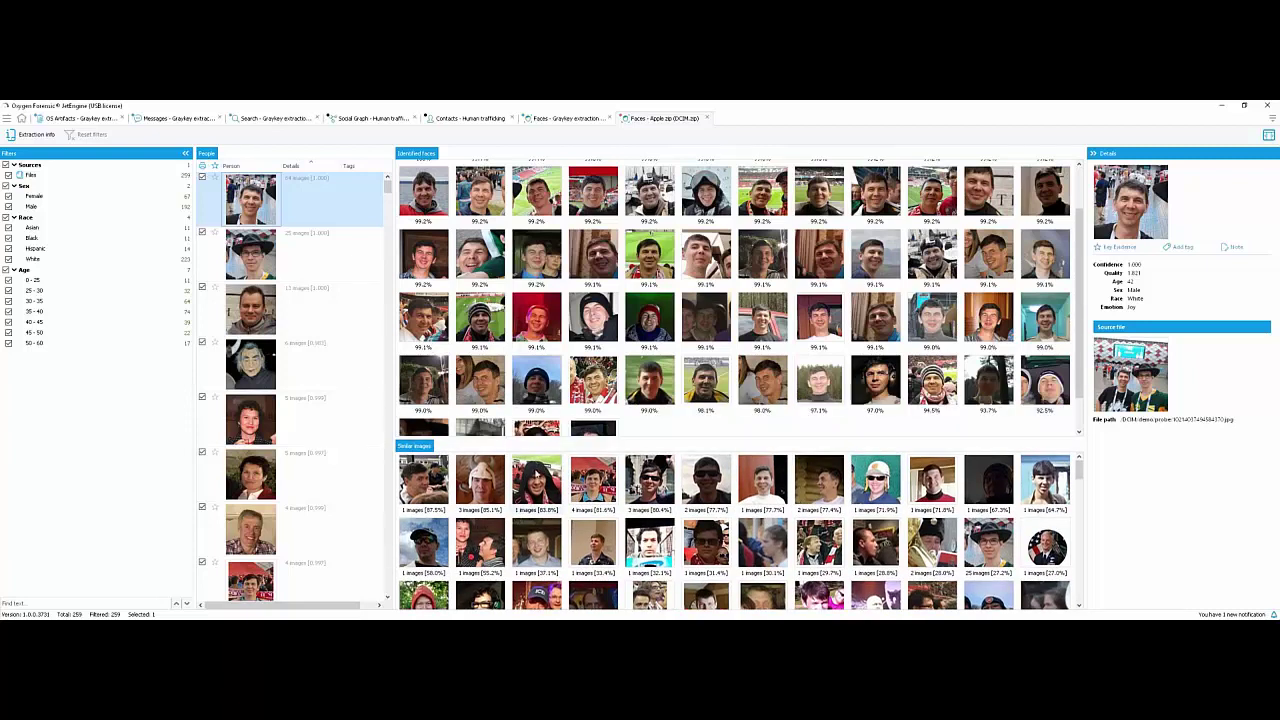
Step: Show the hooded man's similar-face details and scroll through them
click(537, 472)
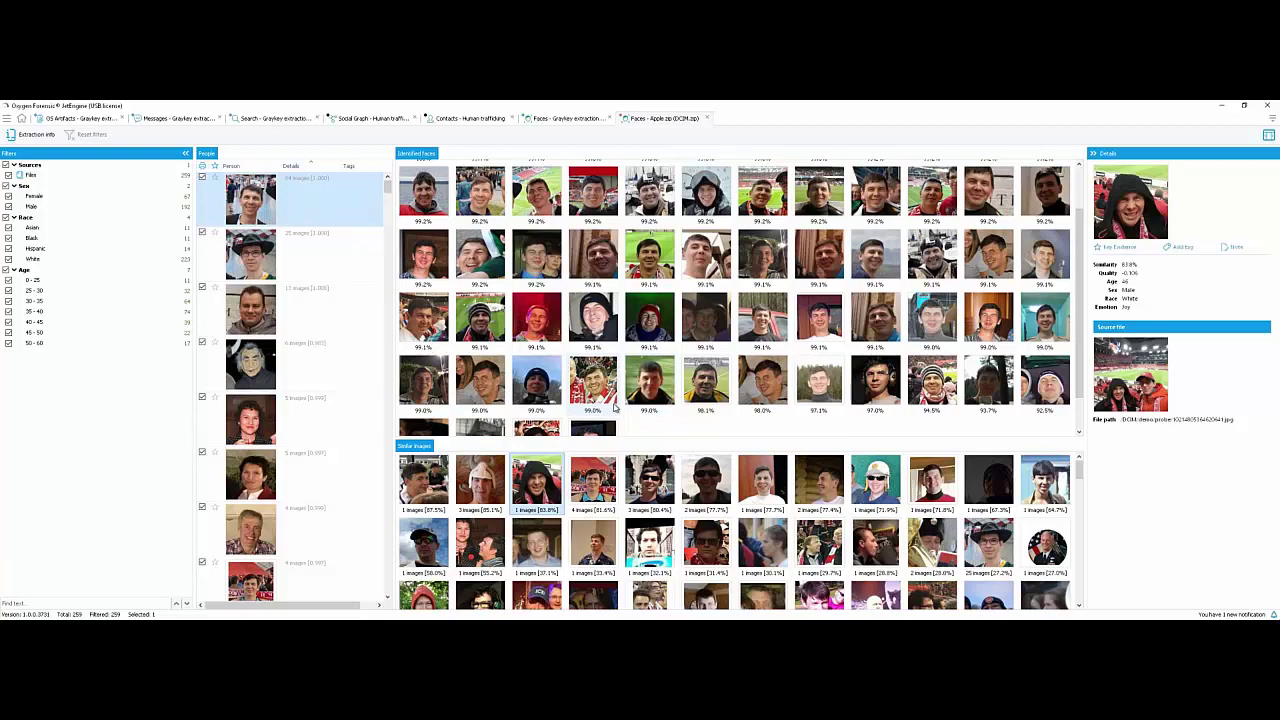
scroll(573, 538, down, 5)
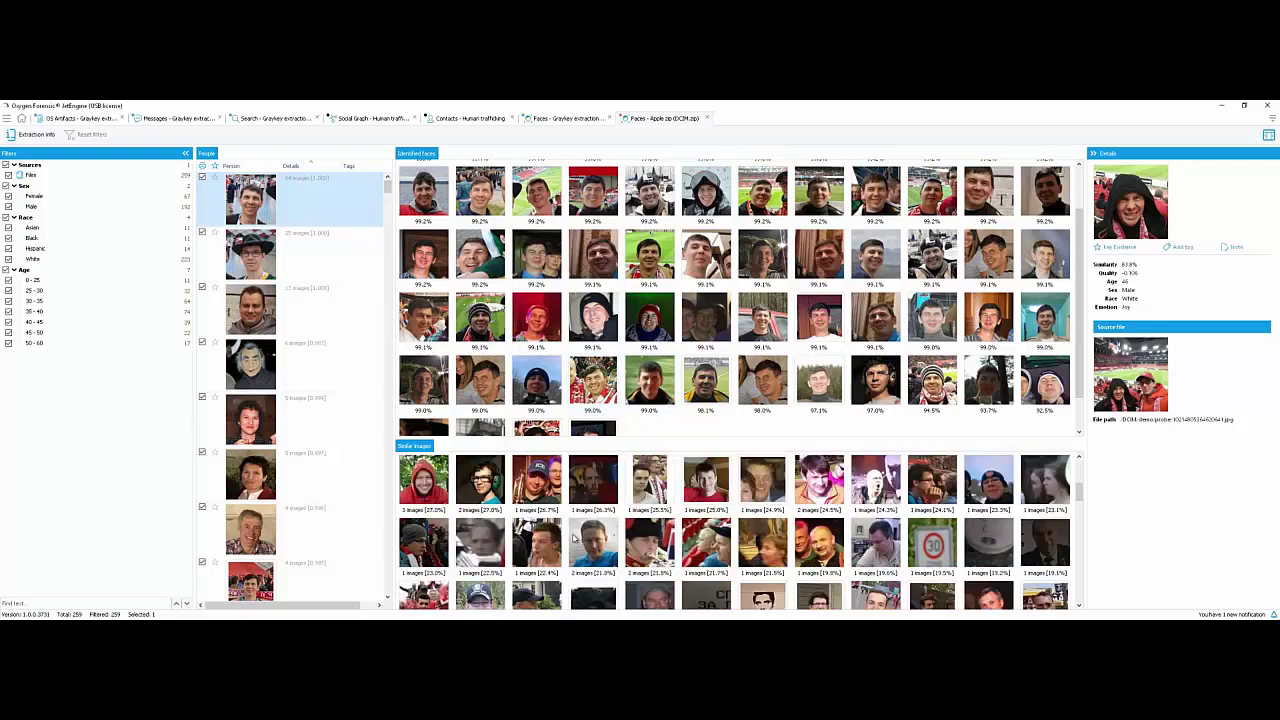
scroll(573, 538, down, 1)
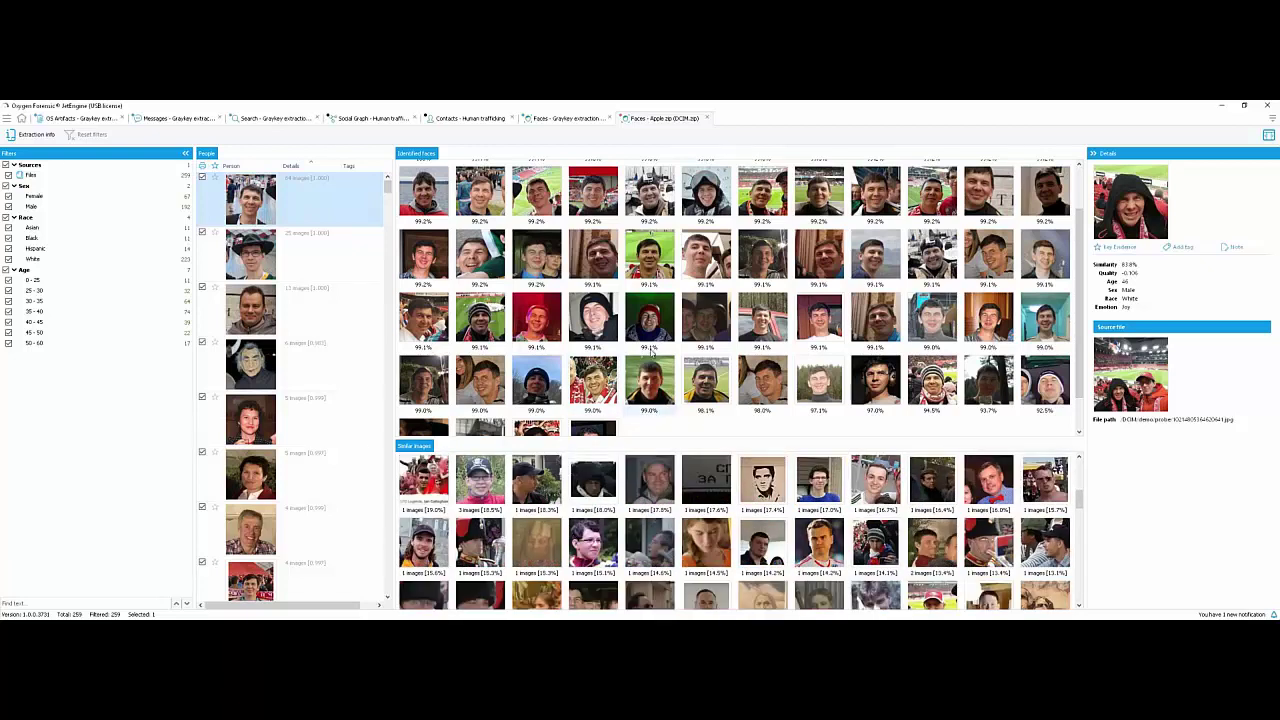
scroll(665, 385, down, 2)
scroll(695, 478, down, 3)
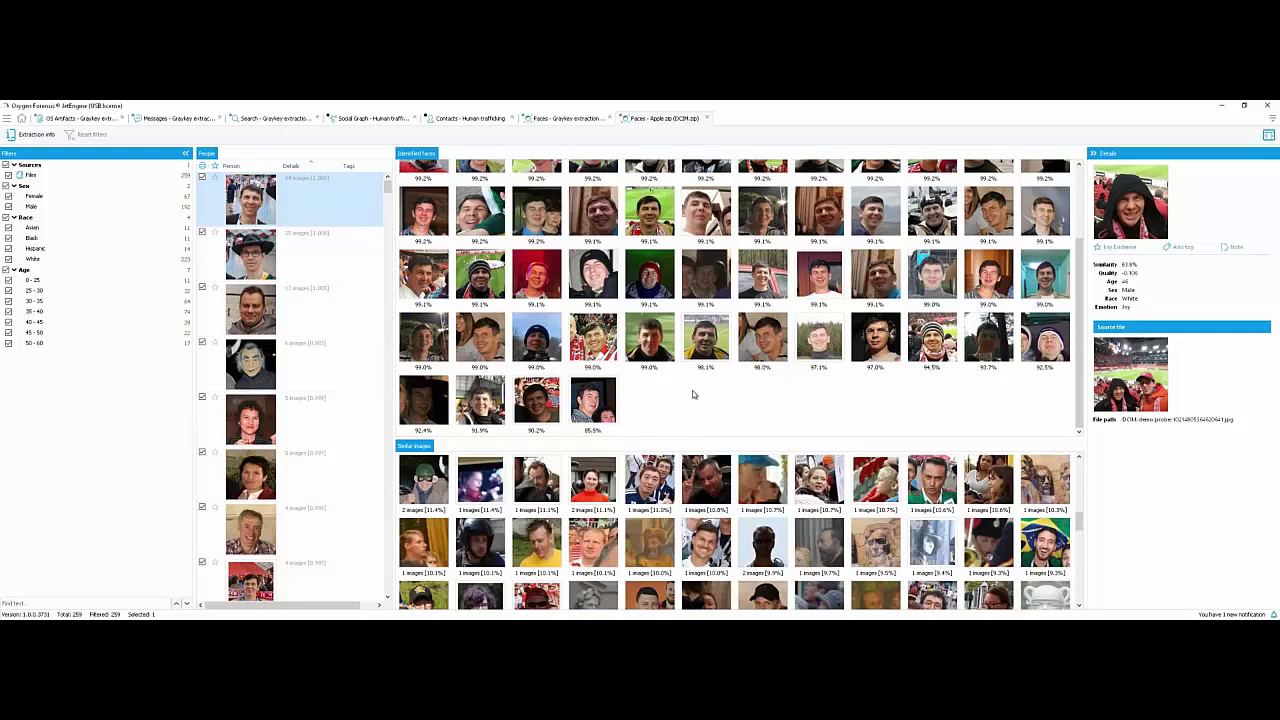
Step: Select the third person, enlarge Similar images, and view the 48.2% similar face's source photo
click(304, 318)
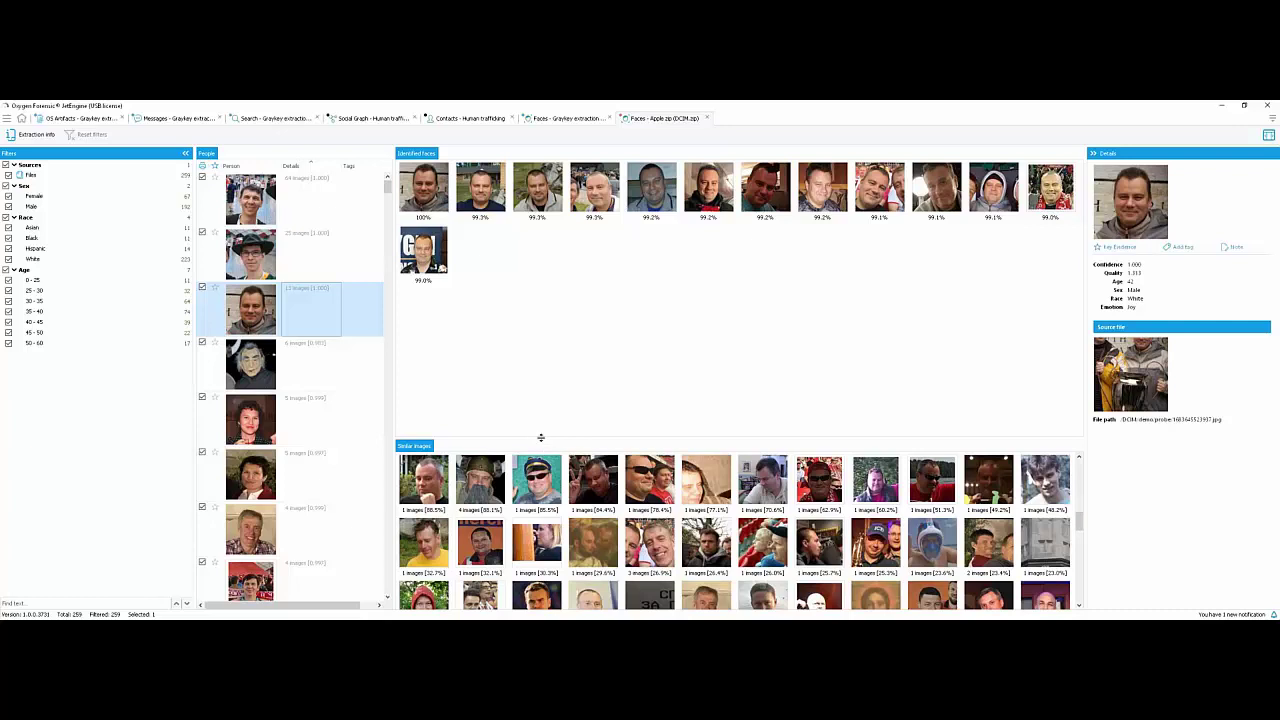
drag(540, 438, 545, 319)
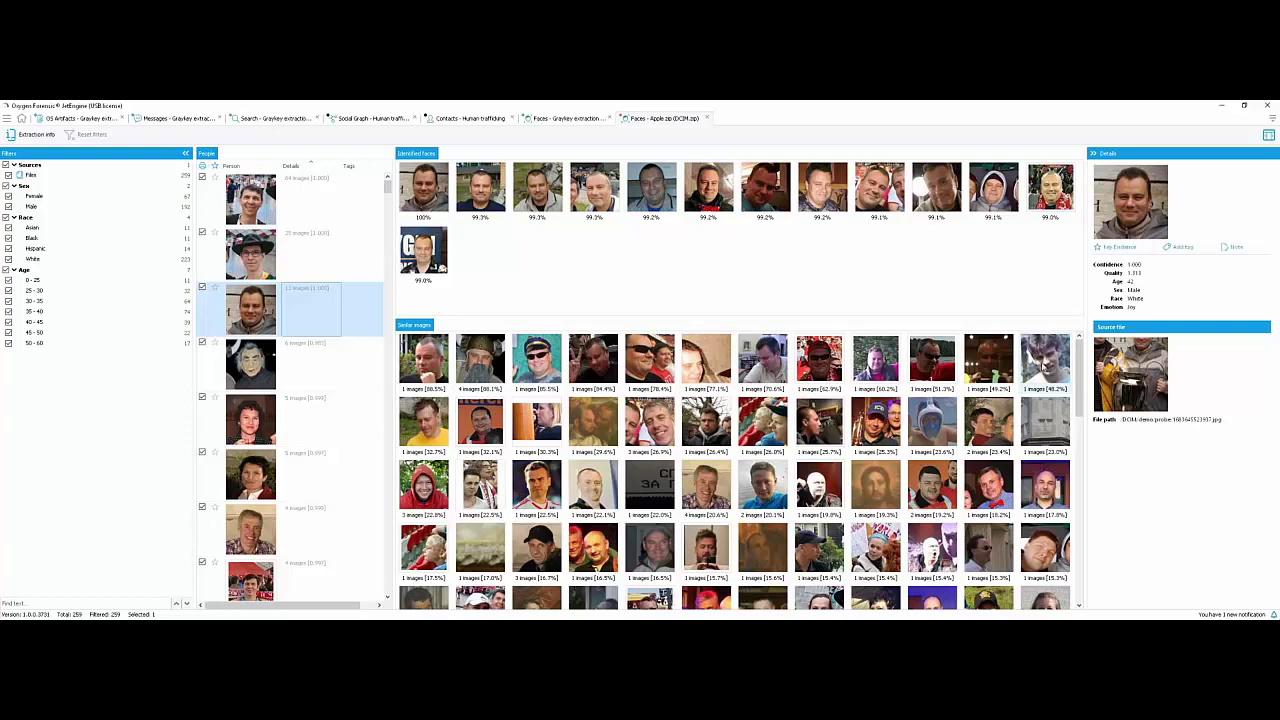
click(1045, 362)
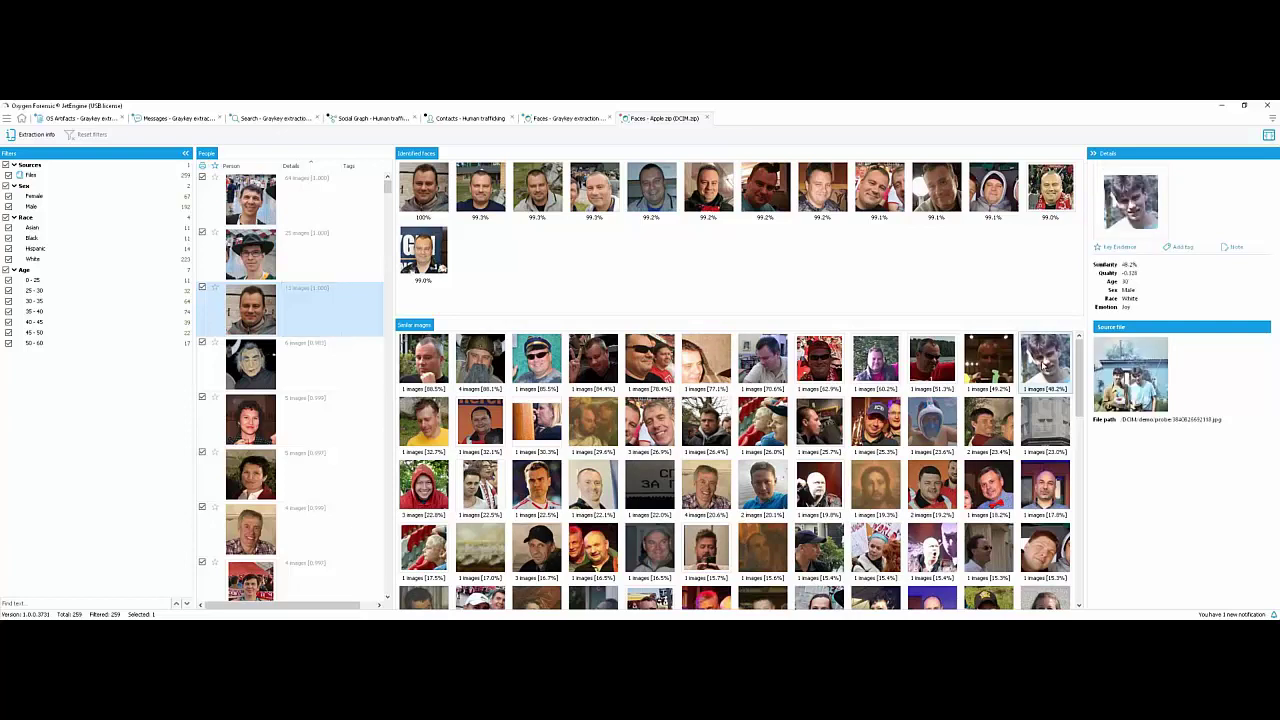
double_click(1044, 365)
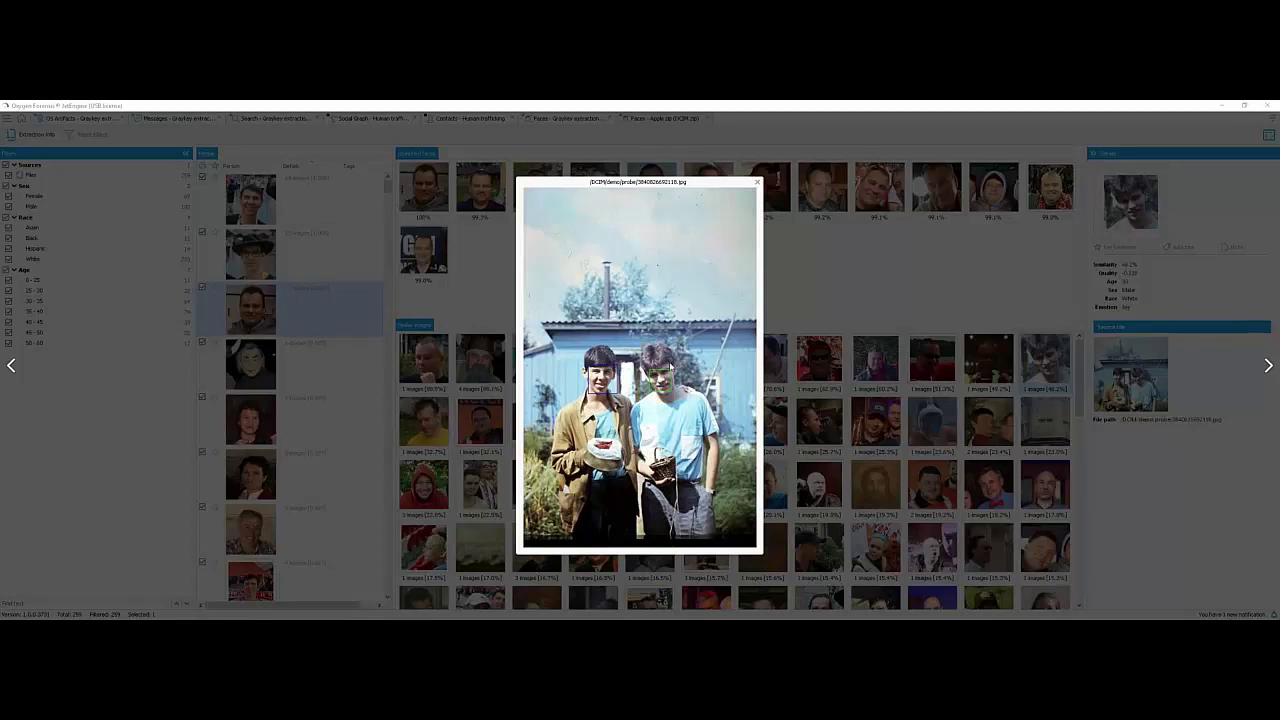
click(757, 183)
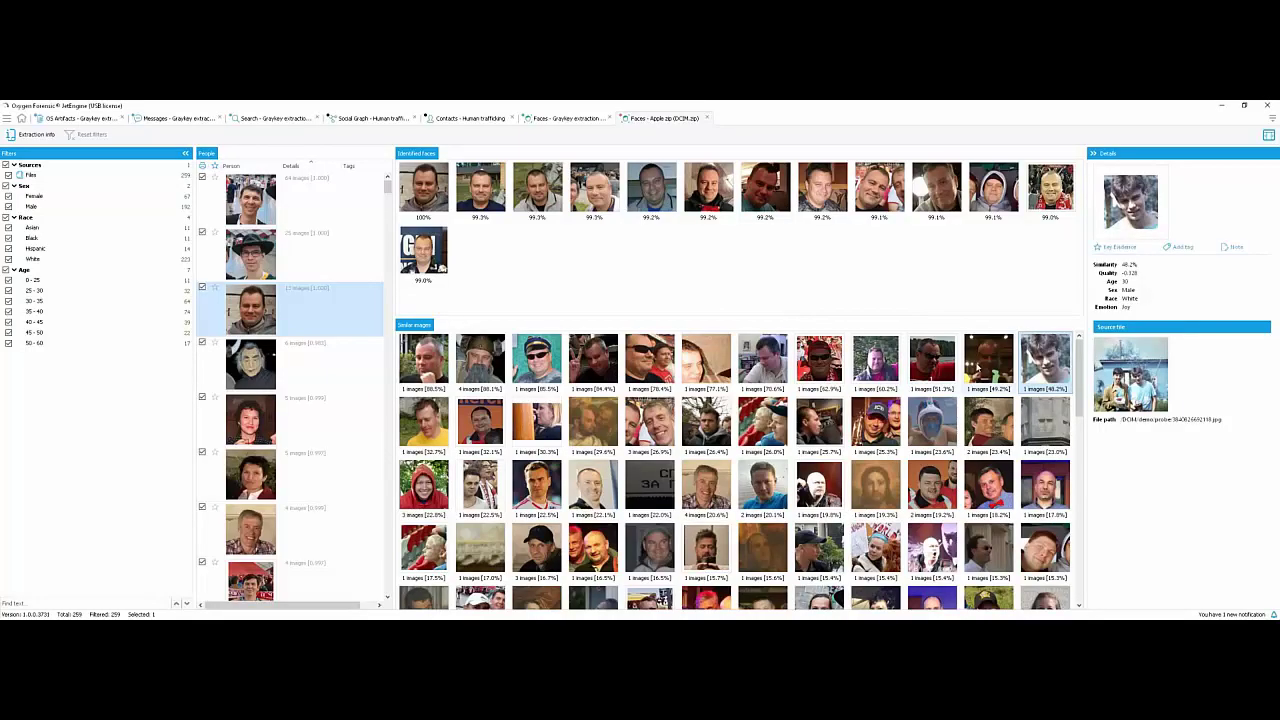
Step: View the details and source photo of the 49.2% similar face
click(983, 363)
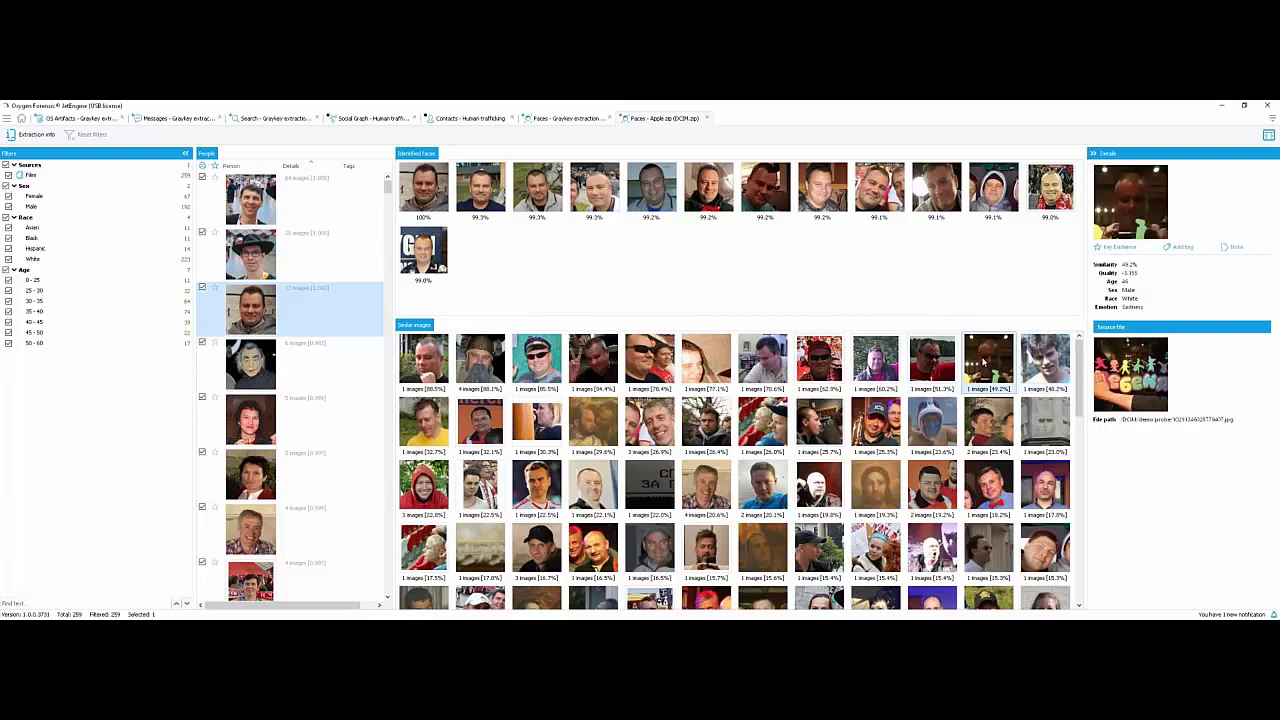
double_click(983, 363)
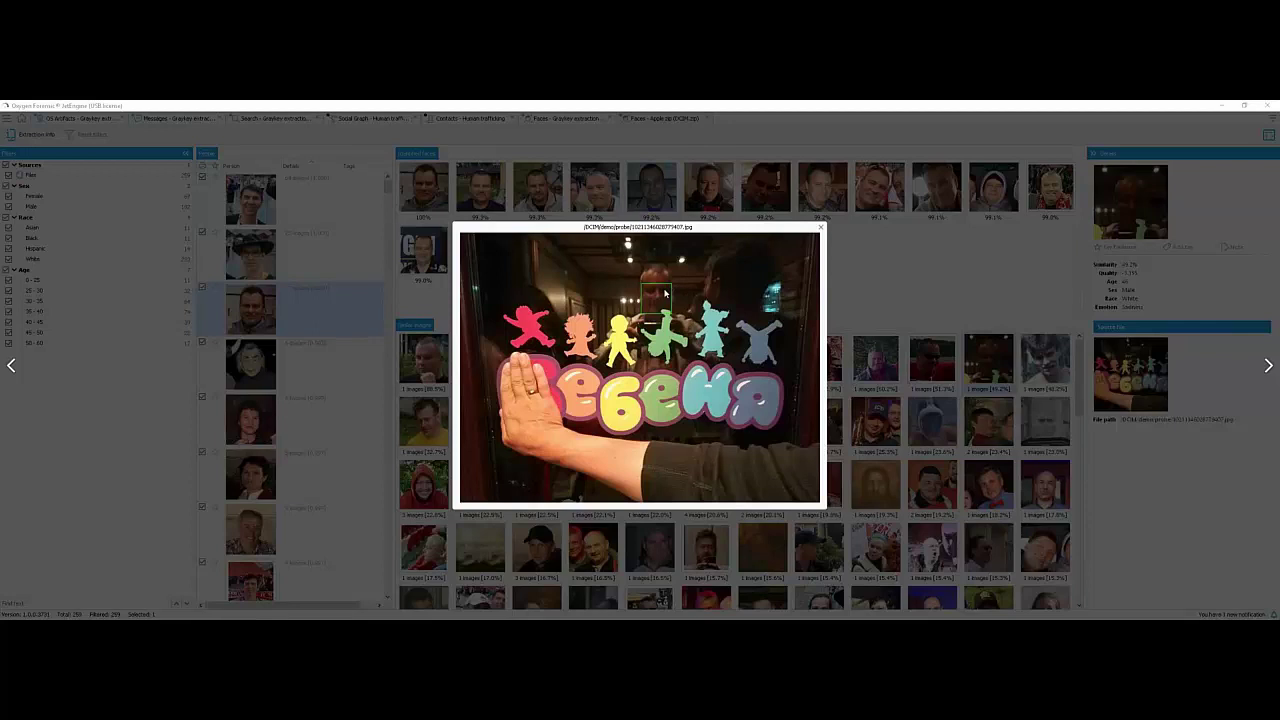
click(821, 227)
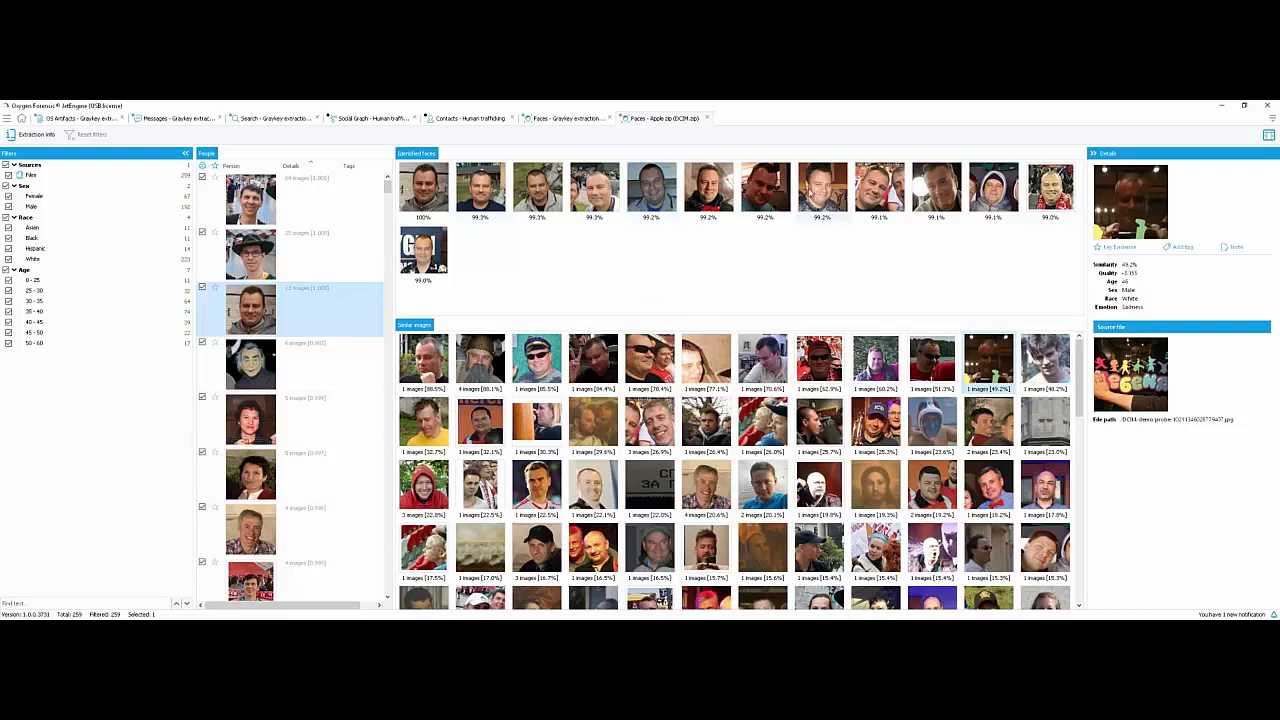
Step: View the details and source photo of the third person's 99.1% identified face
click(869, 190)
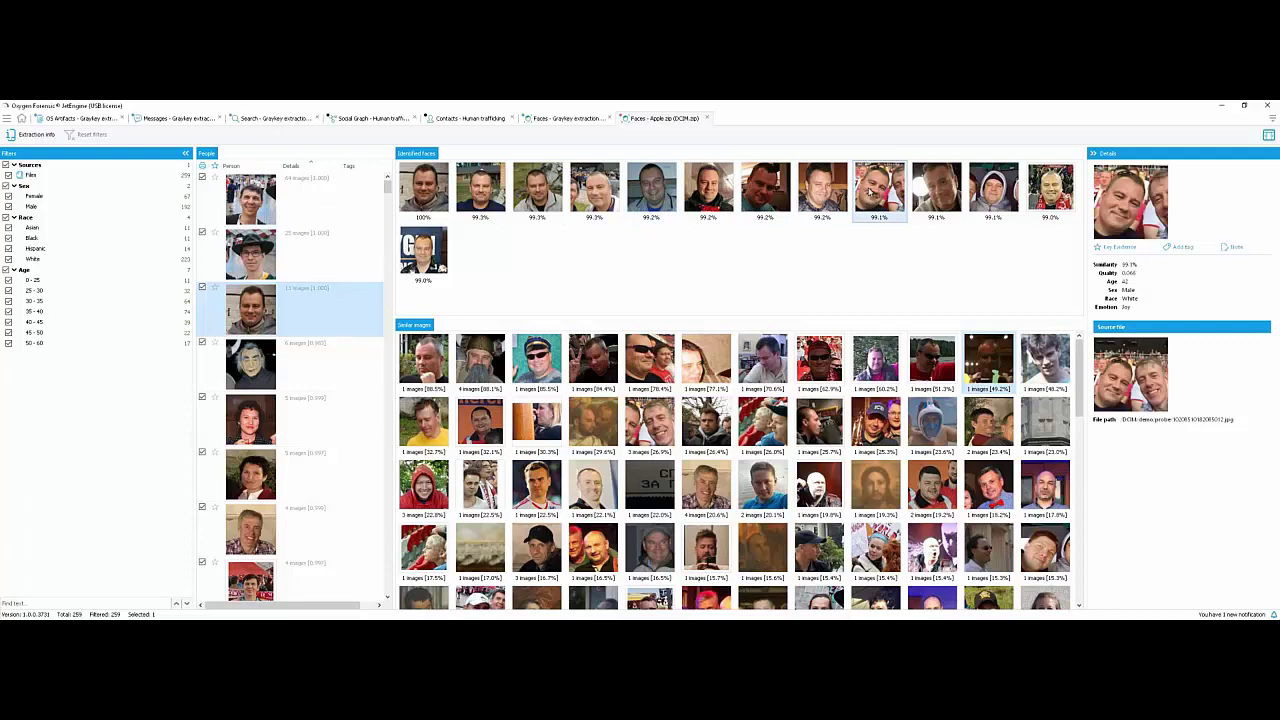
double_click(871, 190)
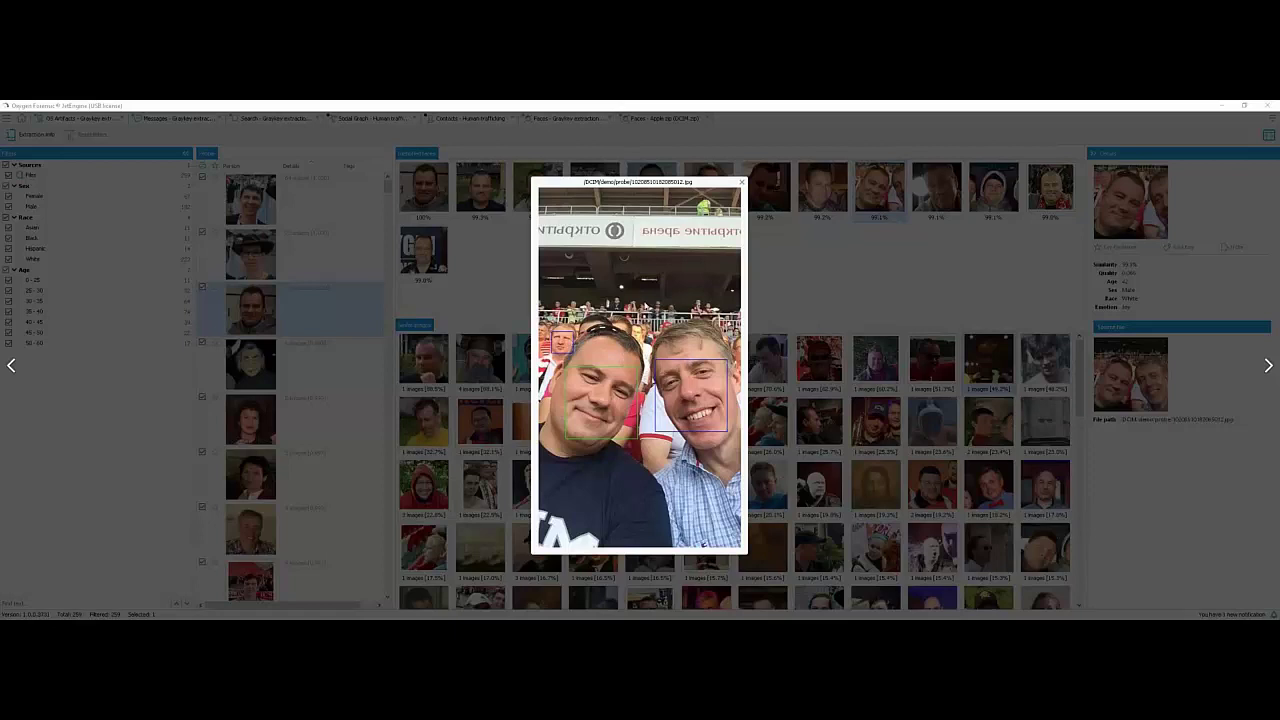
click(741, 183)
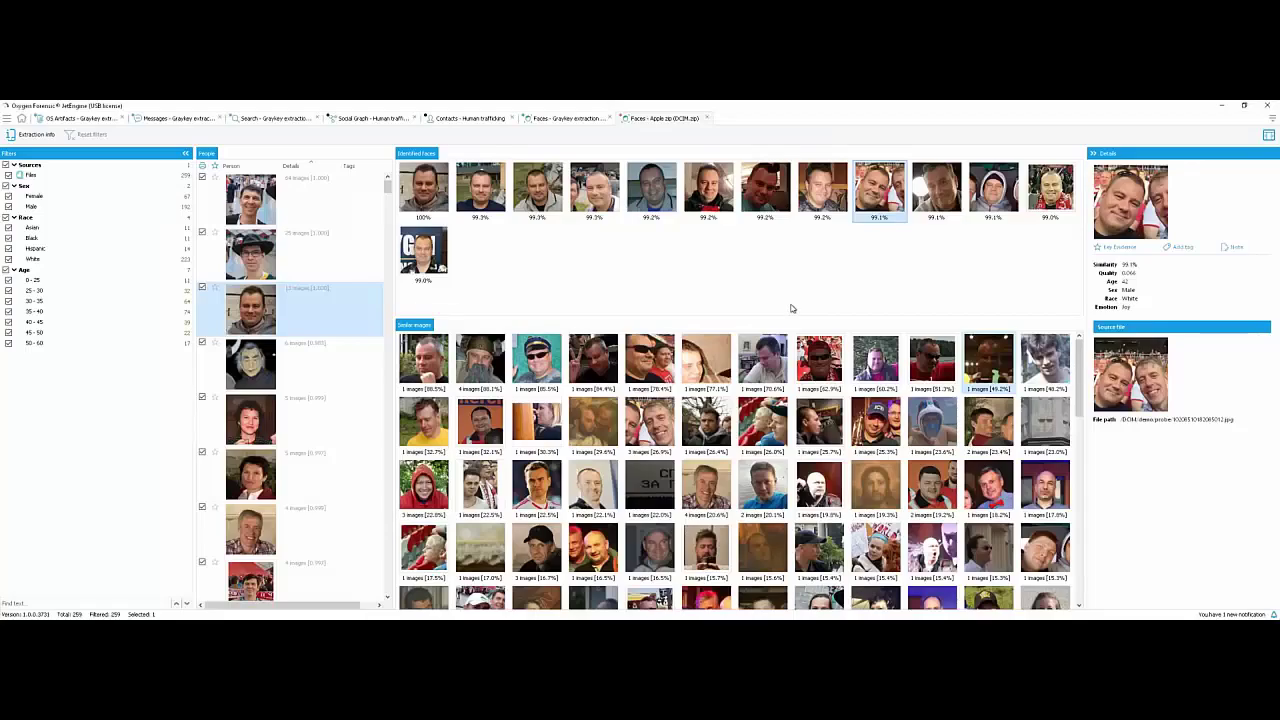